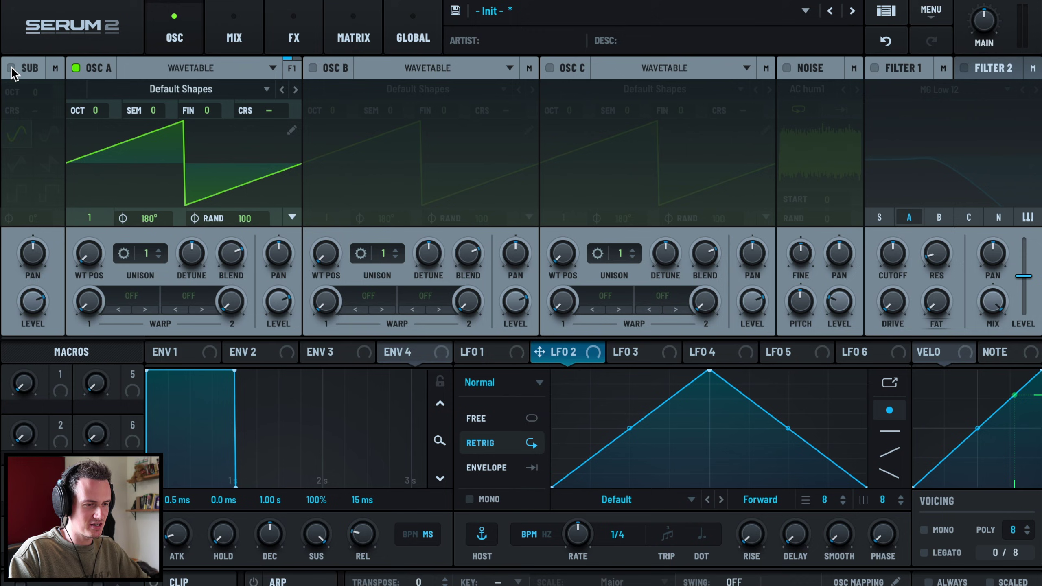
# Enable the sub oscillator, drop OSC A to -2 octaves, and load Monster 8 [SL] at position 232
pyautogui.click(176, 141)
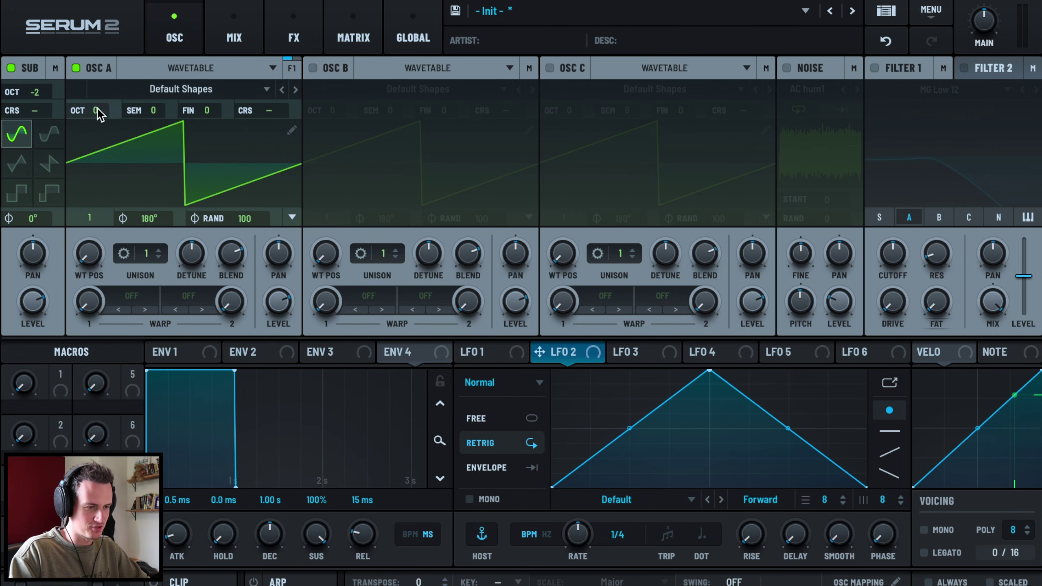
pyautogui.moveTo(99, 115); pyautogui.dragTo(100, 135)
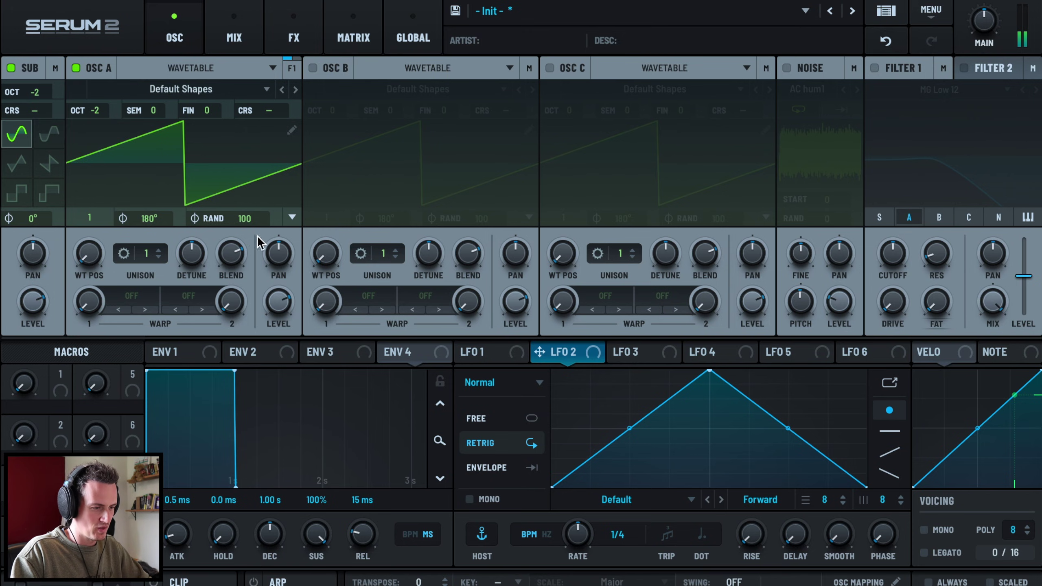
pyautogui.click(188, 90)
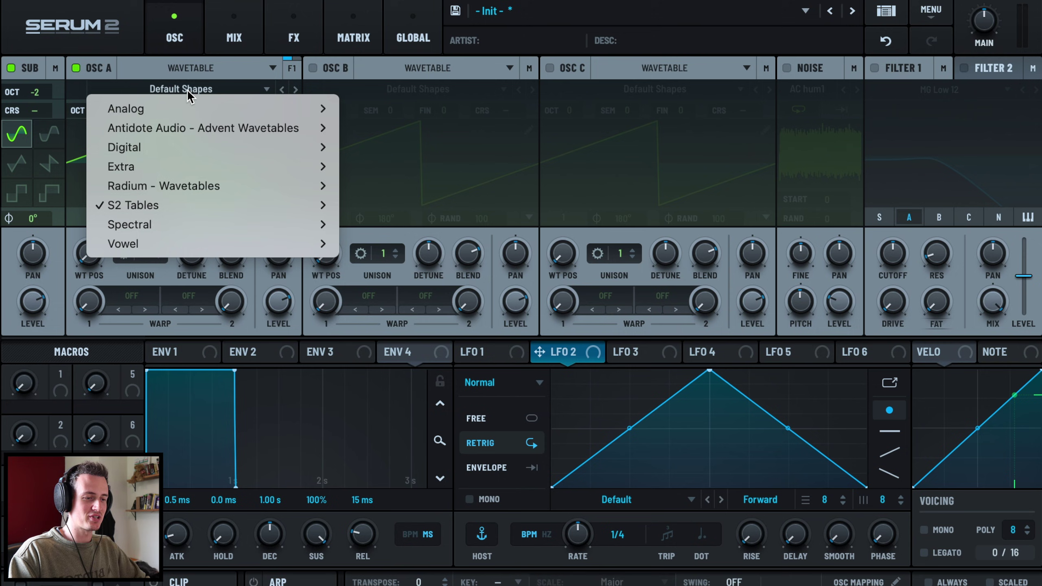
pyautogui.moveTo(191, 224)
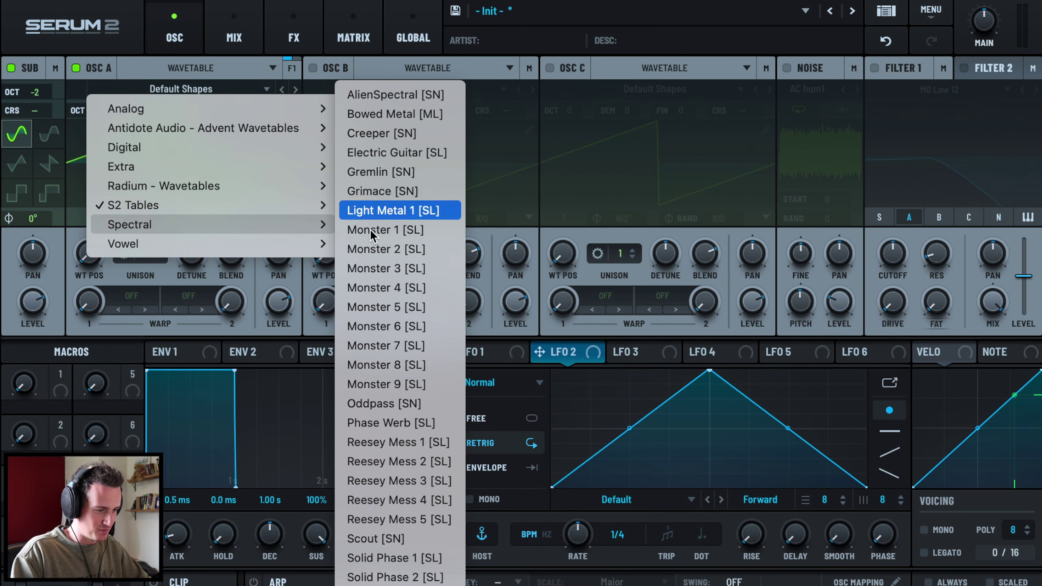
pyautogui.click(424, 365)
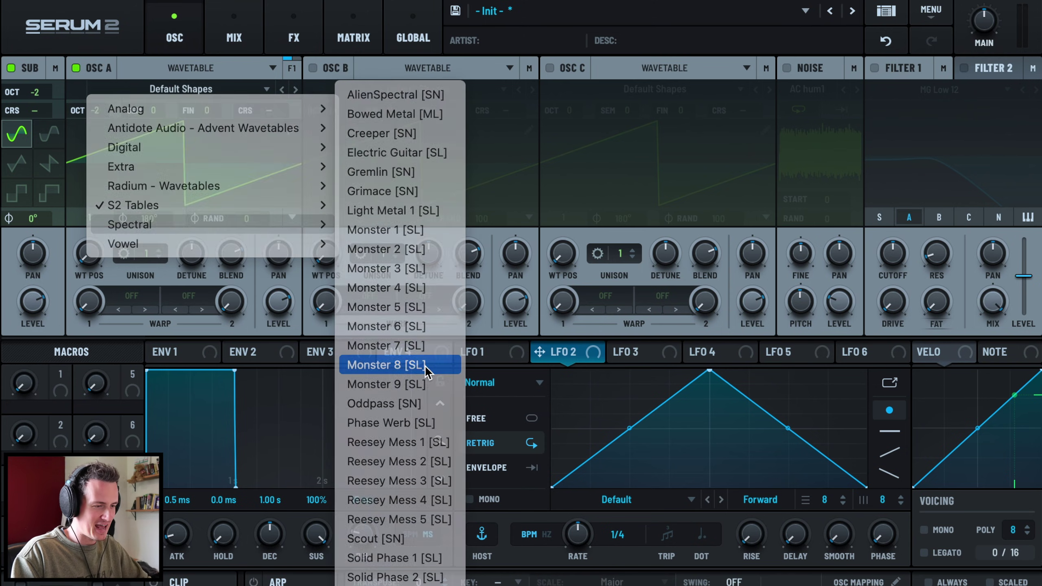
pyautogui.moveTo(136, 173); pyautogui.dragTo(213, 73)
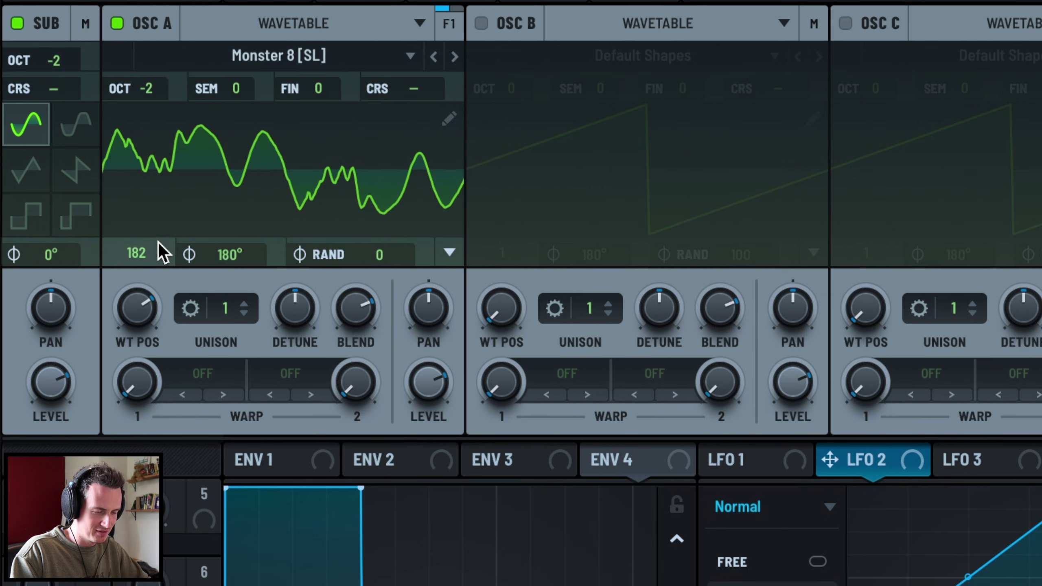
pyautogui.moveTo(158, 242); pyautogui.dragTo(213, 184)
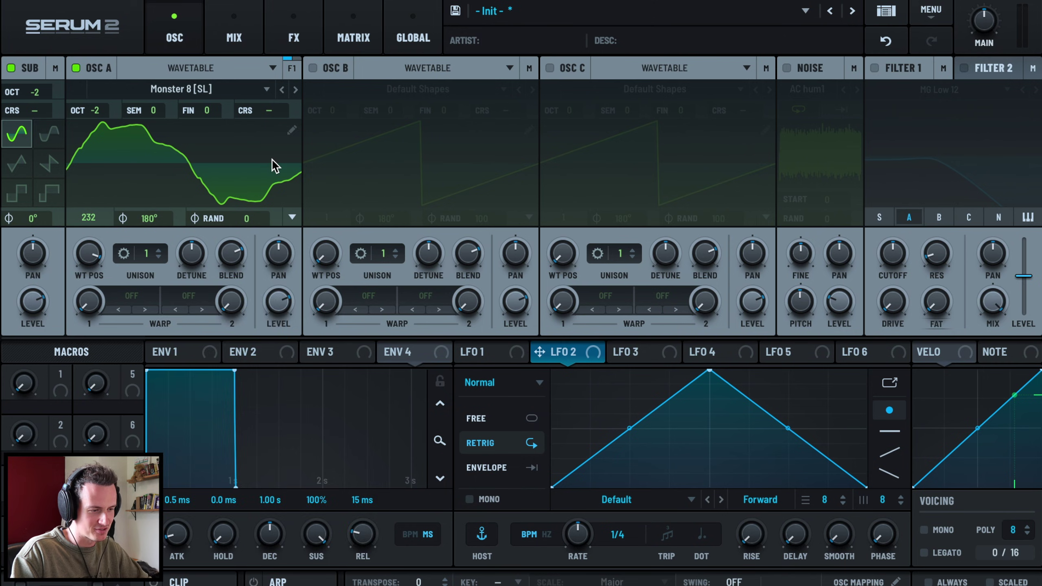
# Set oscillator A's second warp mode to PD (B)
pyautogui.click(188, 295)
pyautogui.moveTo(198, 428)
pyautogui.click(335, 428)
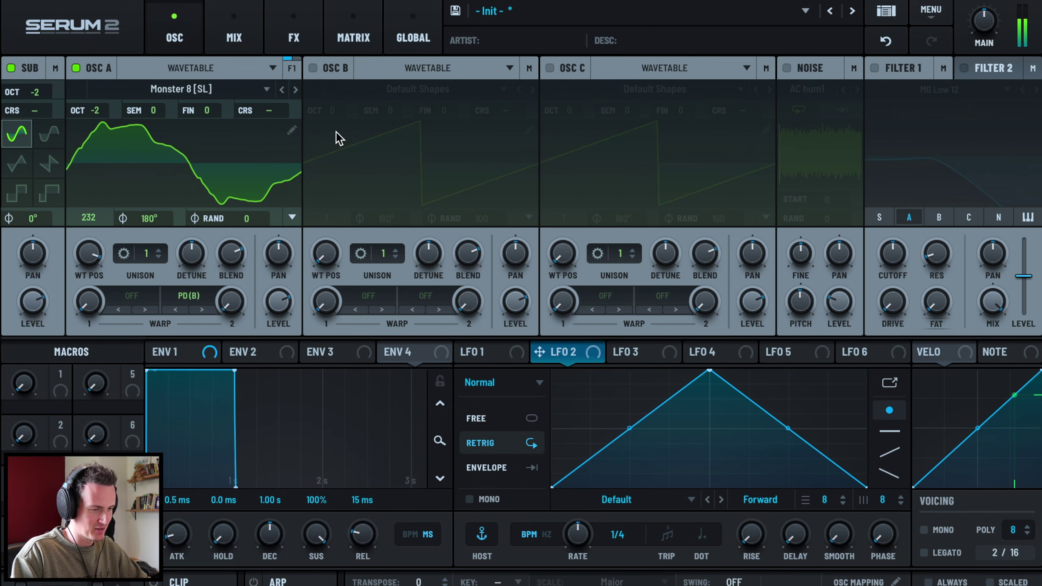
# Enable oscillator B at +1 octave and +4 semitones with its level turned down low
pyautogui.click(313, 68)
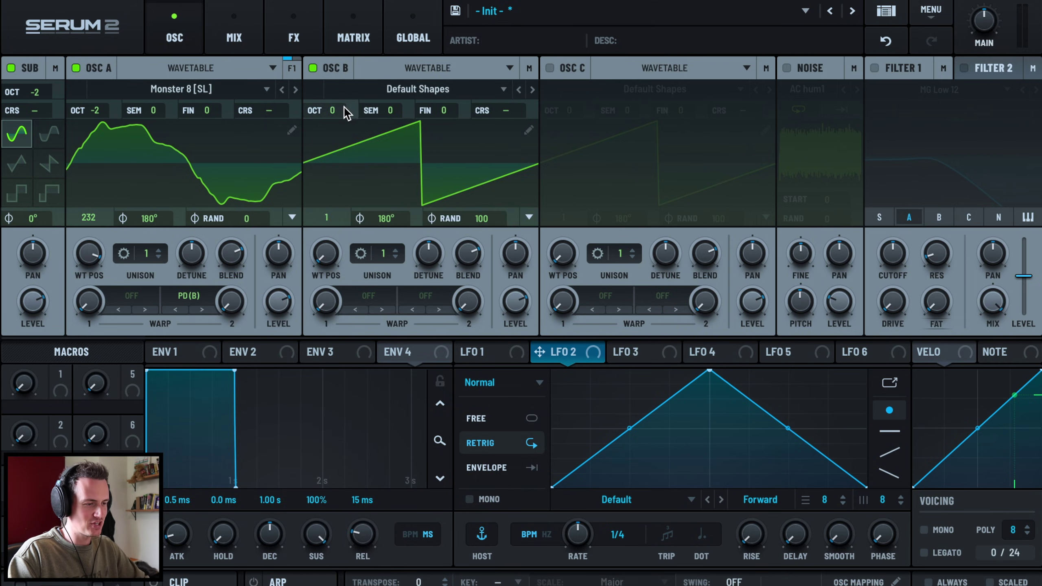
pyautogui.moveTo(344, 109); pyautogui.dragTo(404, 94)
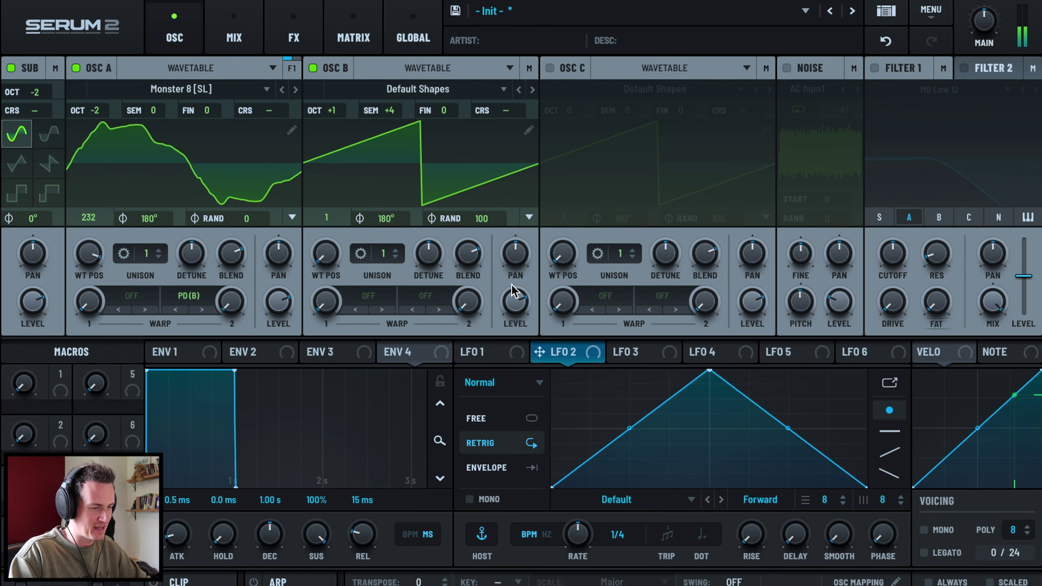
pyautogui.moveTo(515, 301); pyautogui.dragTo(516, 328)
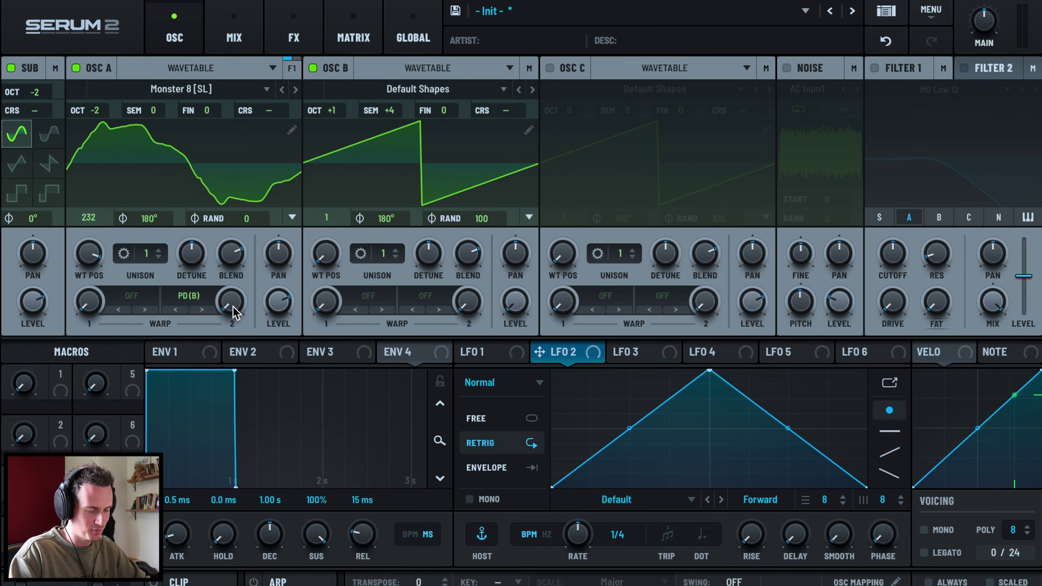
# Raise oscillator A's warp amount to 17% and switch on oscillator C
pyautogui.moveTo(233, 307); pyautogui.dragTo(238, 274)
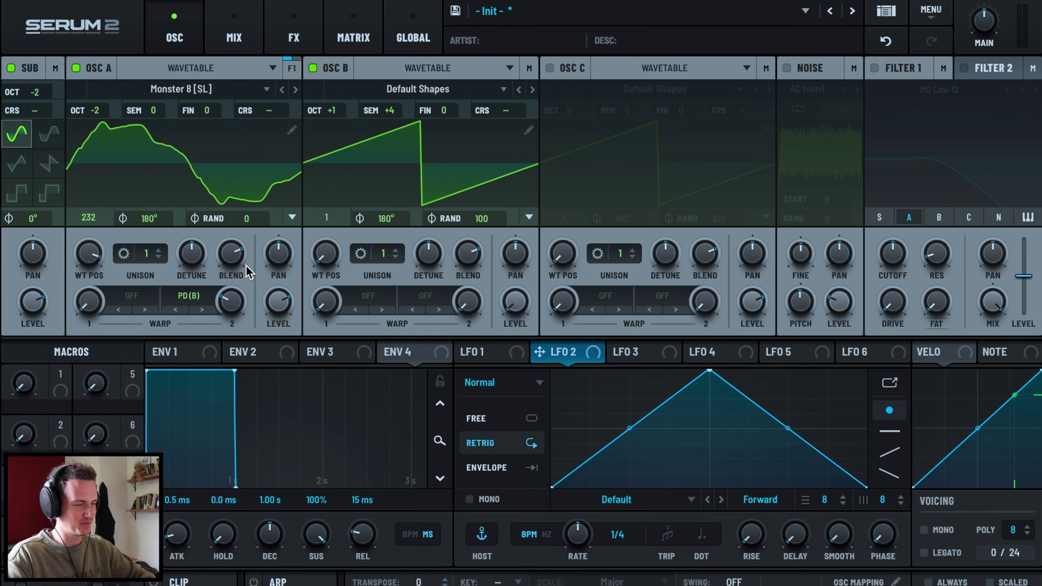
pyautogui.click(549, 68)
pyautogui.click(594, 90)
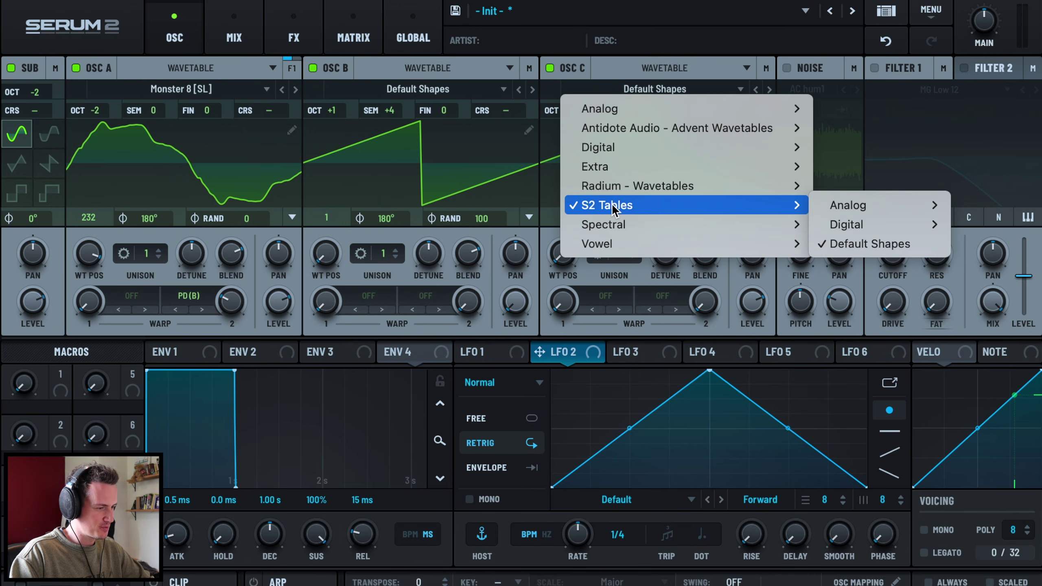
# Load Dying Saw into oscillator C at -2 octaves, wavetable position about 215, random phase 0
pyautogui.moveTo(721, 206)
pyautogui.moveTo(861, 224)
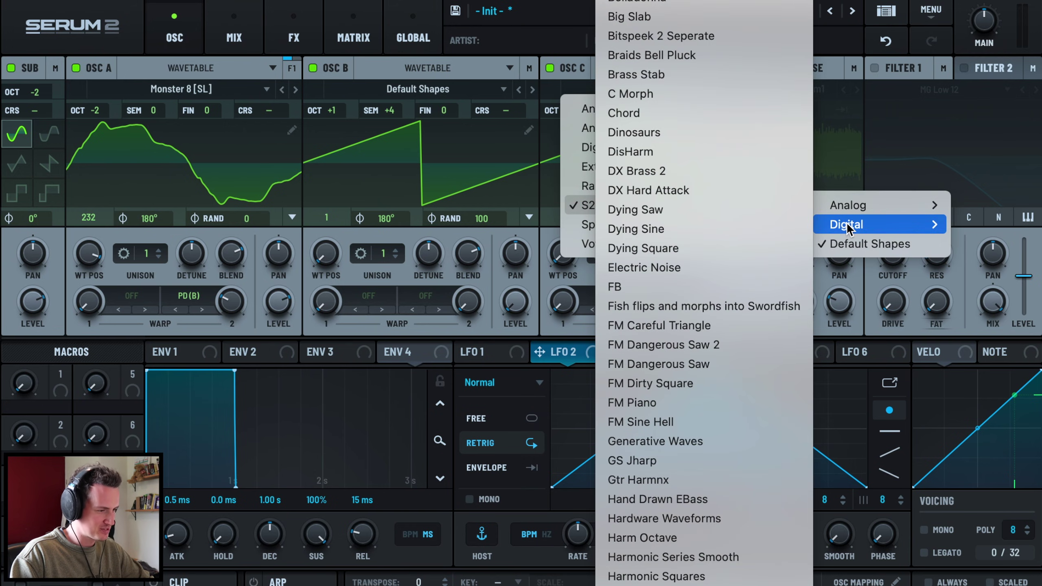
pyautogui.click(700, 209)
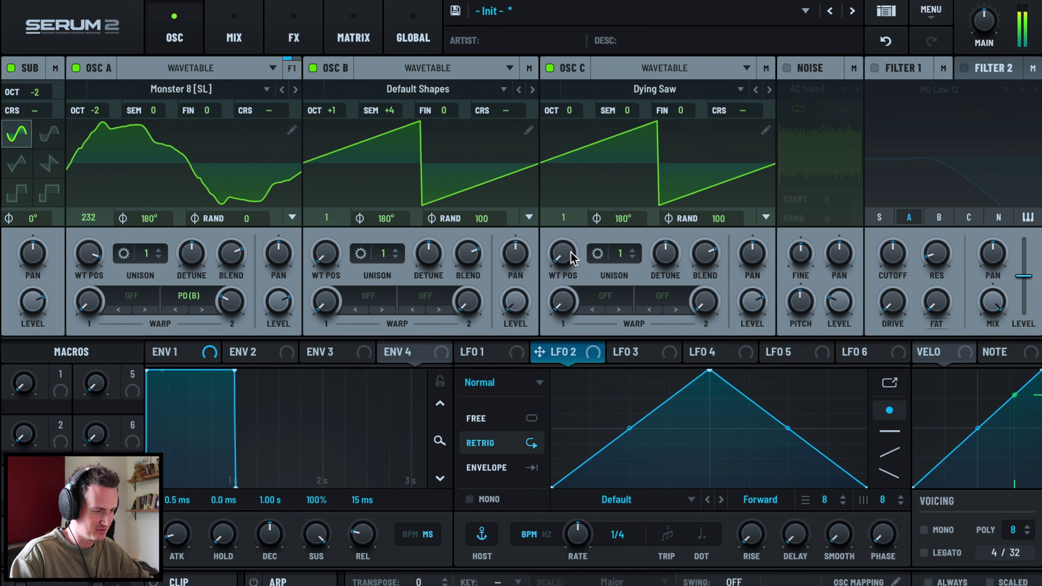
pyautogui.moveTo(569, 250); pyautogui.dragTo(605, 173)
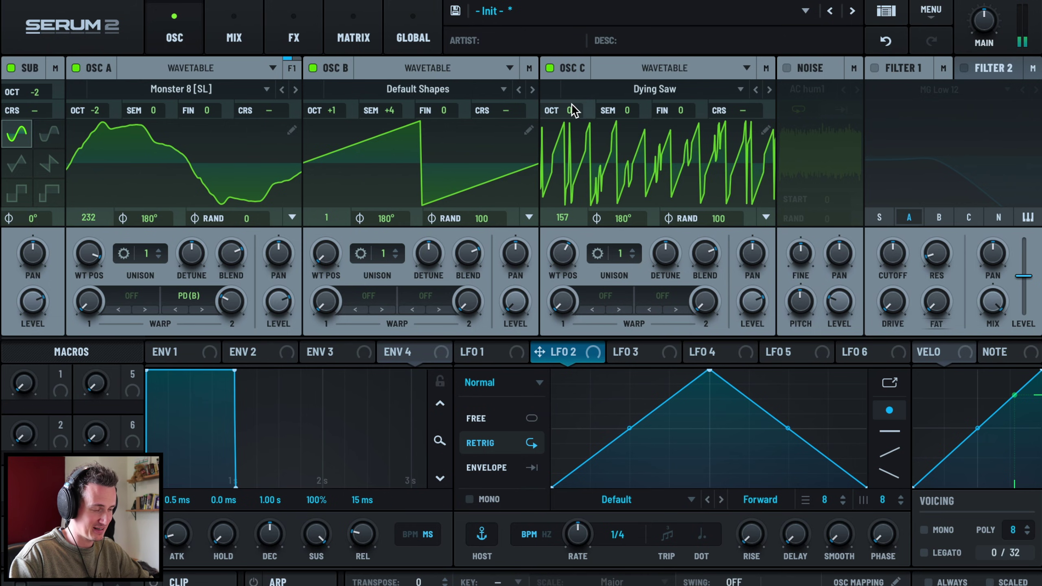
pyautogui.moveTo(571, 105); pyautogui.dragTo(572, 148)
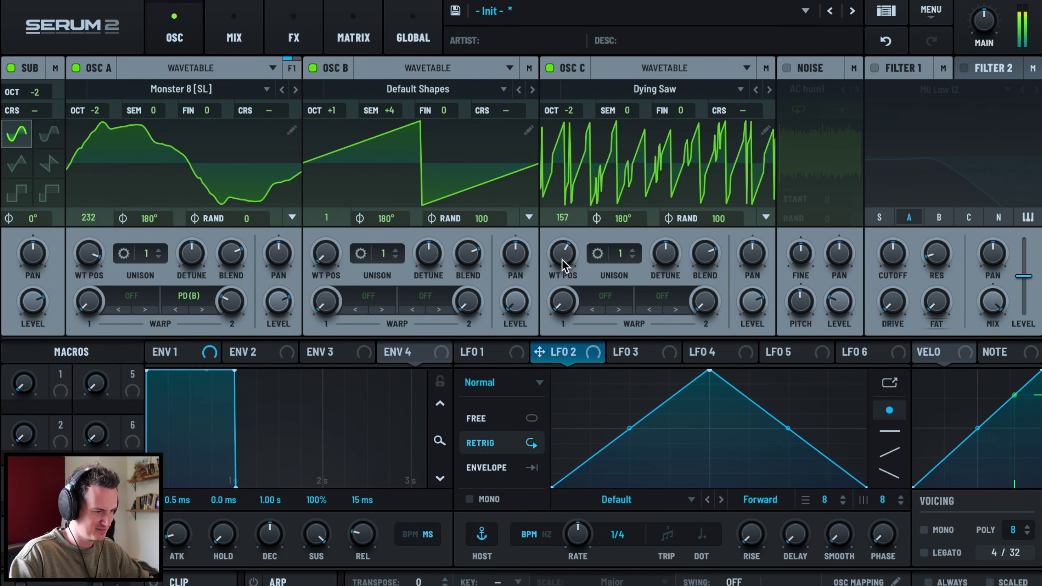
pyautogui.moveTo(563, 264)
pyautogui.mouseDown()
pyautogui.moveTo(561, 273)
pyautogui.moveTo(570, 266)
pyautogui.mouseUp()
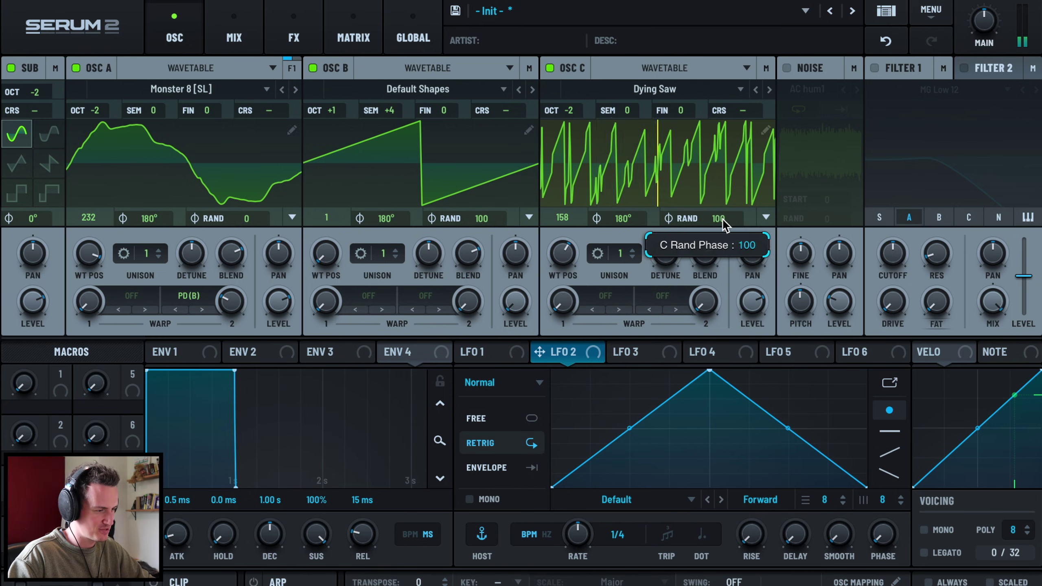
pyautogui.moveTo(717, 218); pyautogui.dragTo(620, 430)
pyautogui.moveTo(558, 254); pyautogui.dragTo(576, 223)
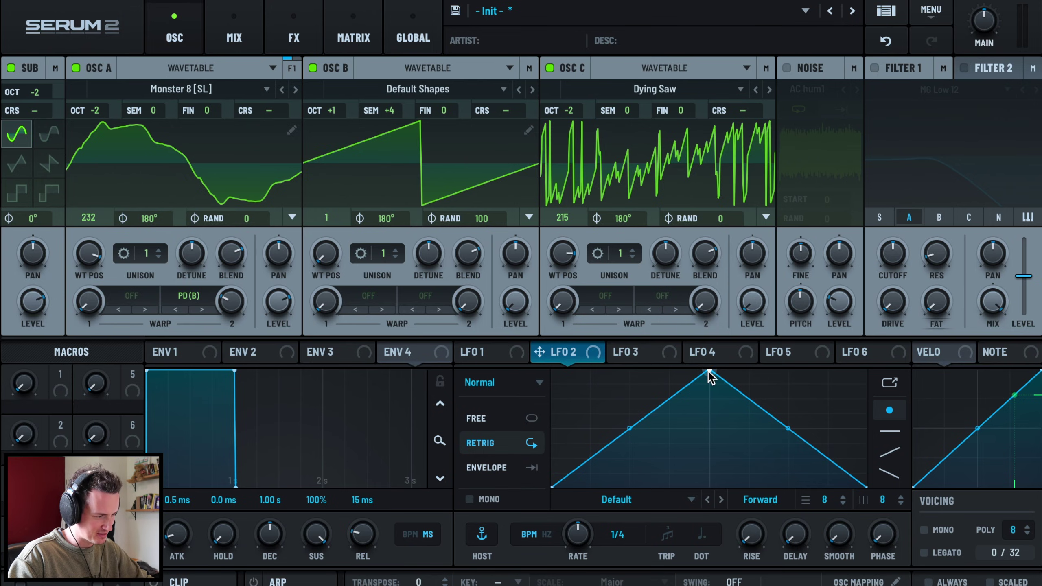
# Shape LFO 2 with an early peak, a convex falling curve reaching zero early, and a flat tail
pyautogui.moveTo(710, 371); pyautogui.dragTo(590, 371)
pyautogui.moveTo(729, 461); pyautogui.dragTo(740, 512)
pyautogui.moveTo(665, 429); pyautogui.dragTo(682, 409)
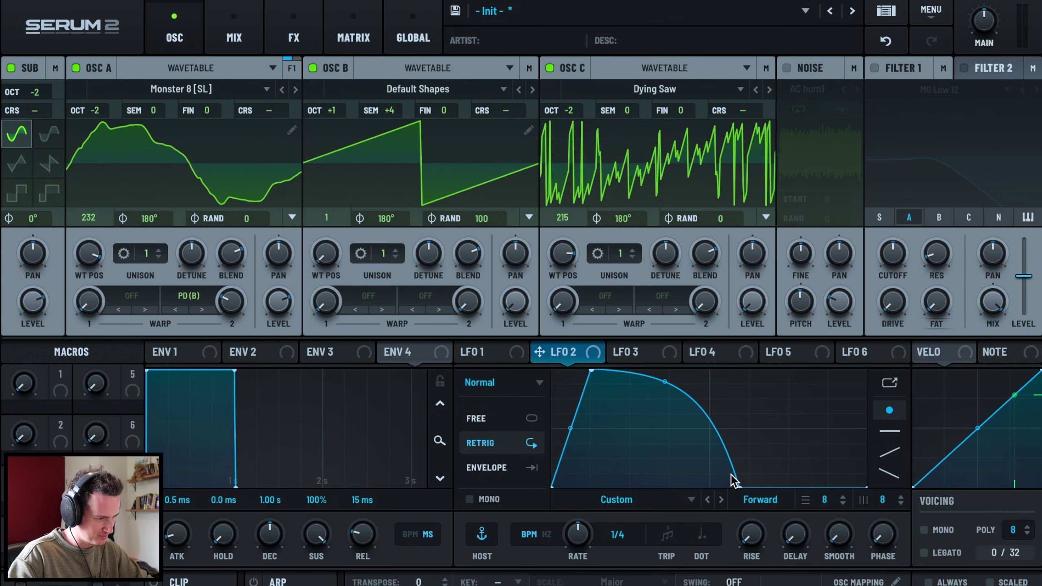
pyautogui.moveTo(736, 481); pyautogui.dragTo(710, 509)
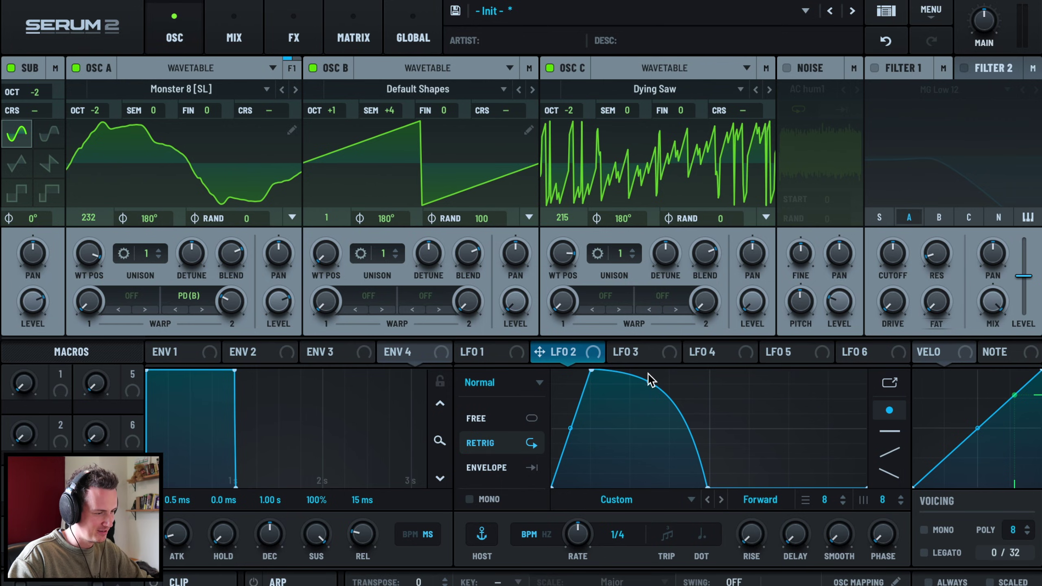
pyautogui.doubleClick(649, 386)
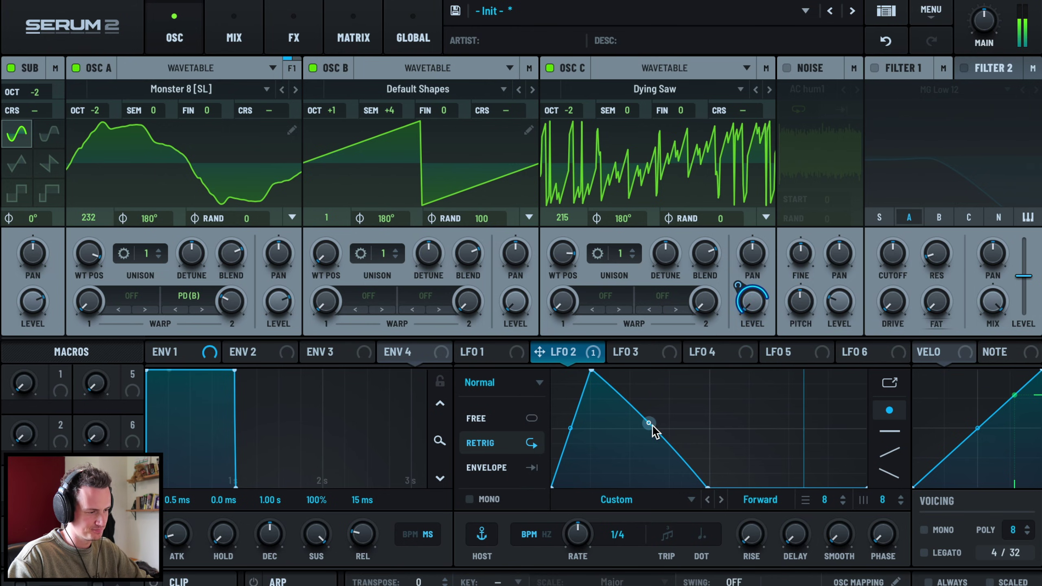
pyautogui.moveTo(665, 444); pyautogui.dragTo(656, 427)
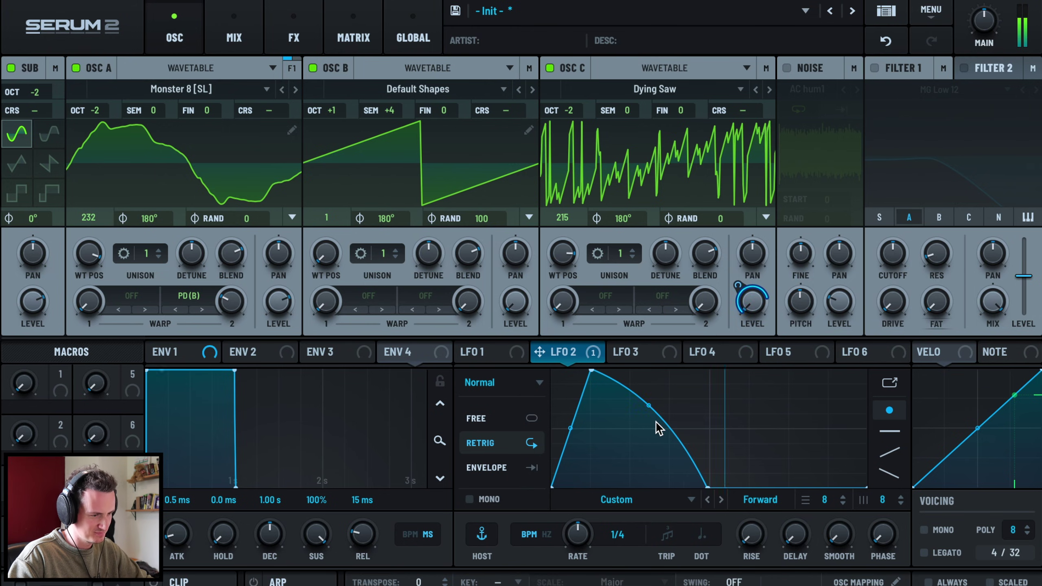
pyautogui.moveTo(596, 374); pyautogui.dragTo(606, 372)
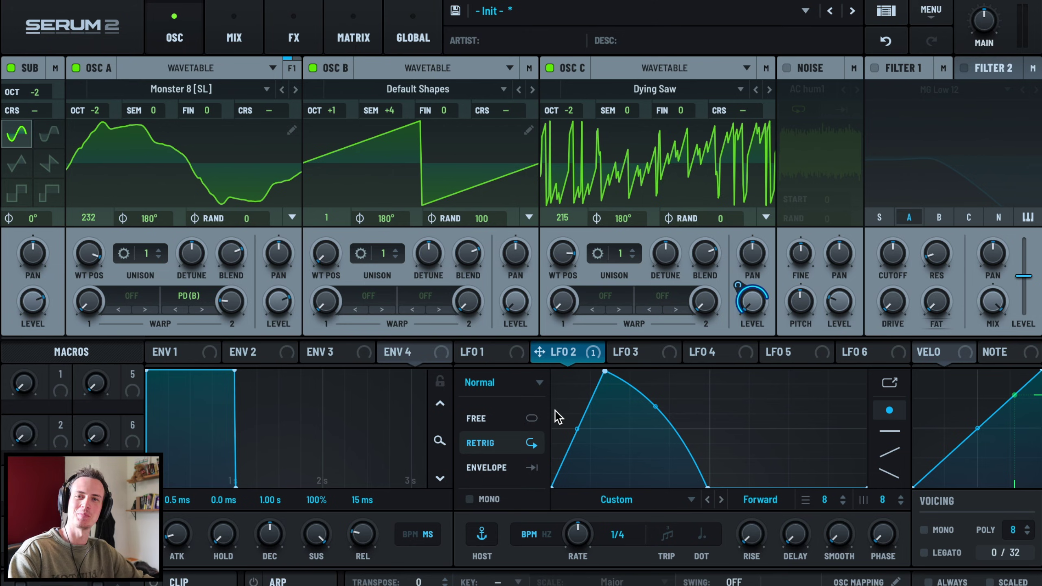
# Assign LFO 2 to oscillator A's Warp 2 and reduce its modulation depth to about 23%
pyautogui.moveTo(539, 351); pyautogui.dragTo(198, 287)
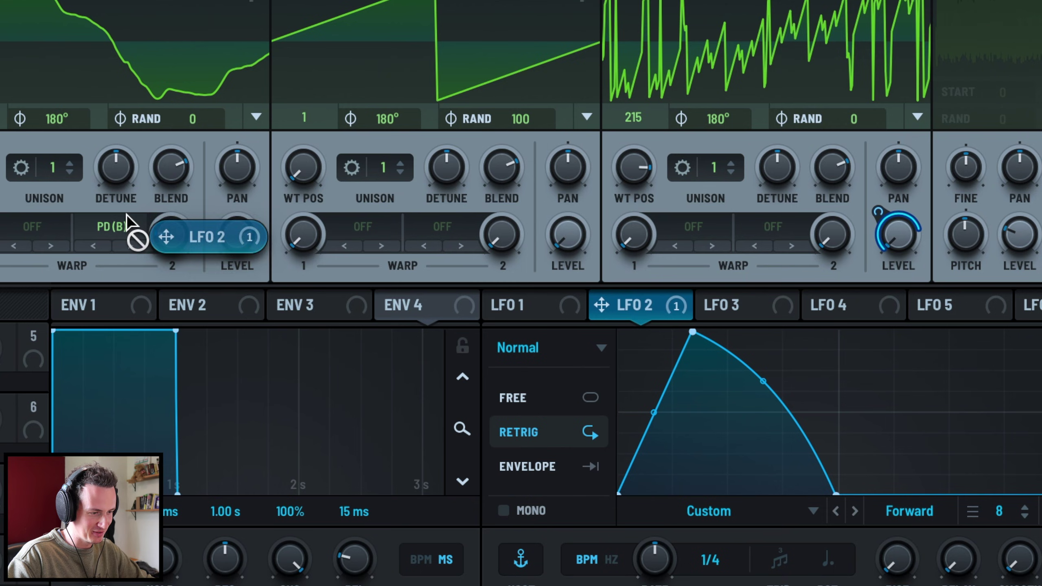
pyautogui.moveTo(126, 214); pyautogui.dragTo(159, 304)
pyautogui.moveTo(150, 212); pyautogui.dragTo(156, 219)
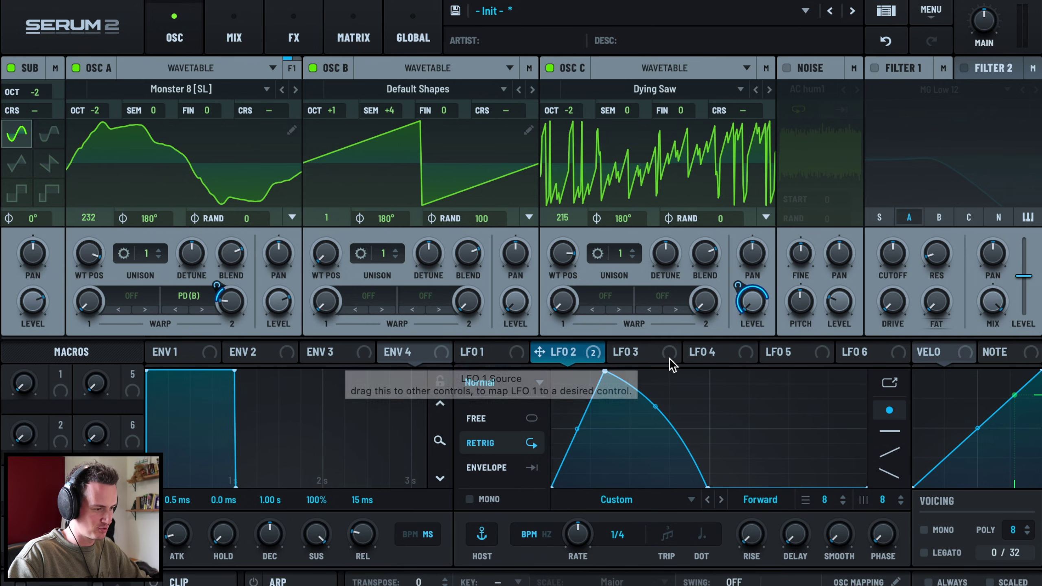
# Route LFO 2 to oscillator A's level, then remove all modulators from that level
pyautogui.click(628, 356)
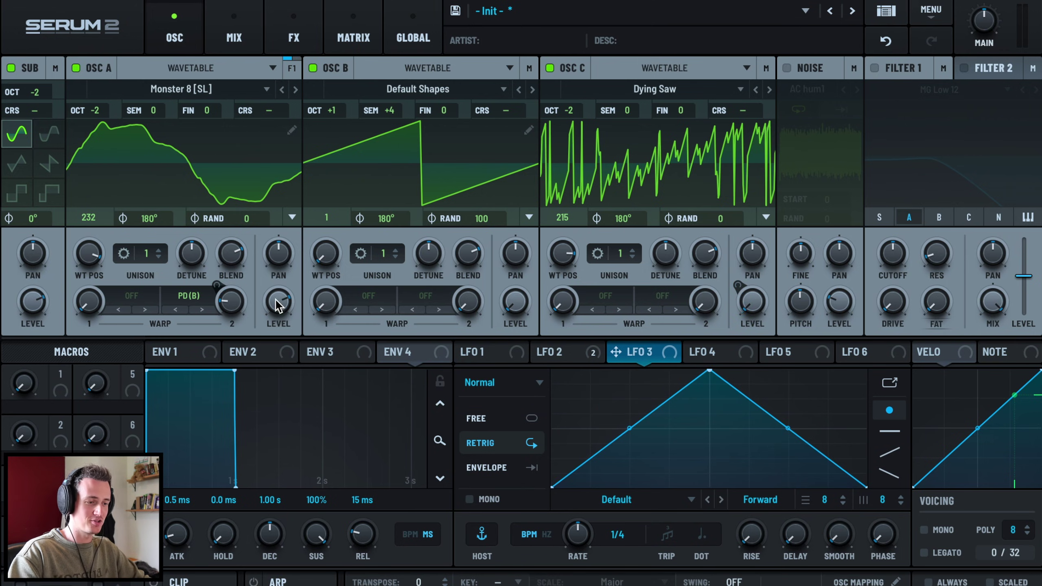
pyautogui.click(216, 284)
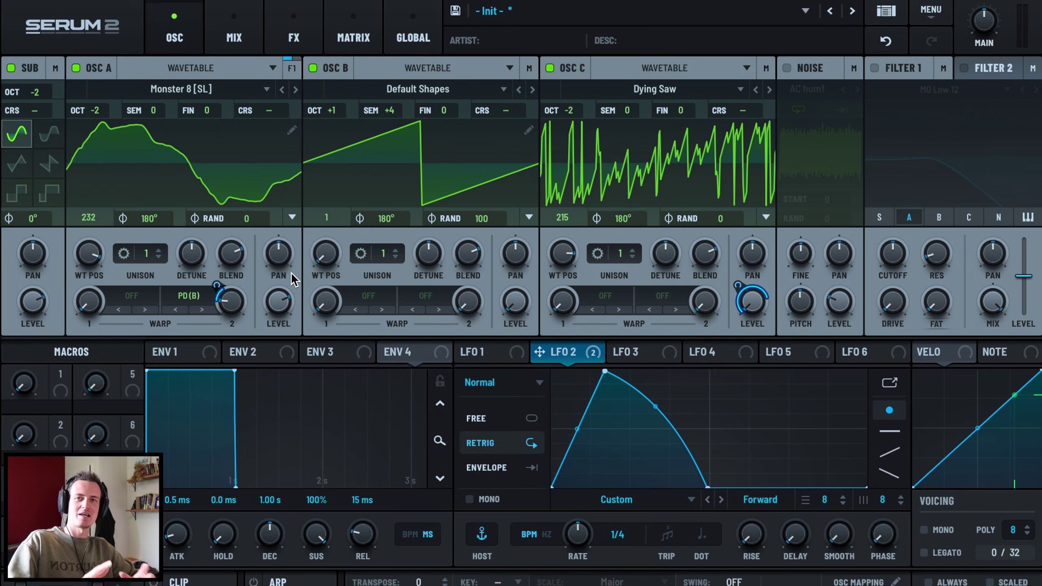
pyautogui.moveTo(546, 356); pyautogui.dragTo(274, 262)
pyautogui.moveTo(275, 314); pyautogui.dragTo(271, 406)
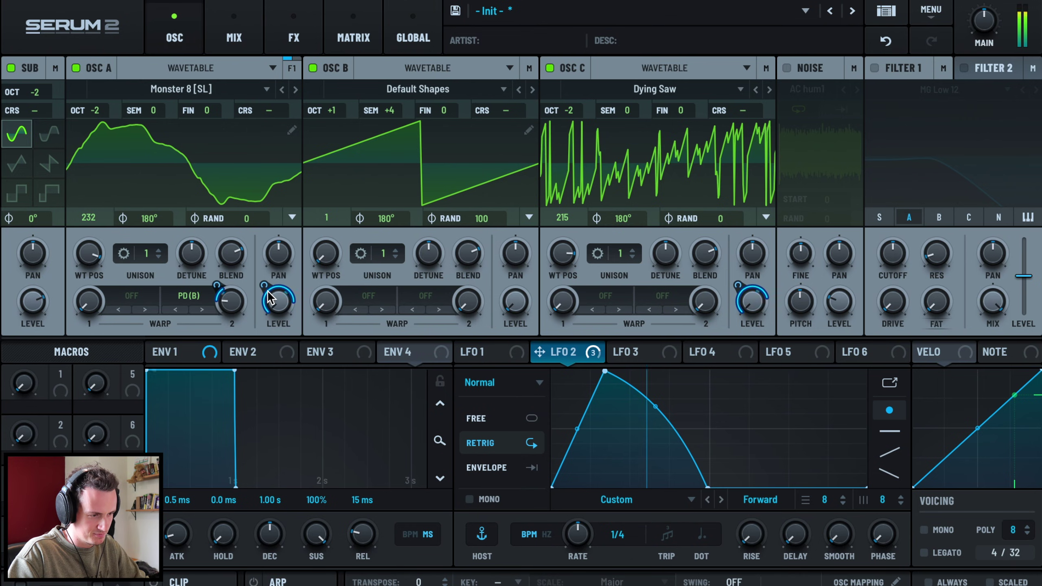
pyautogui.rightClick(275, 311)
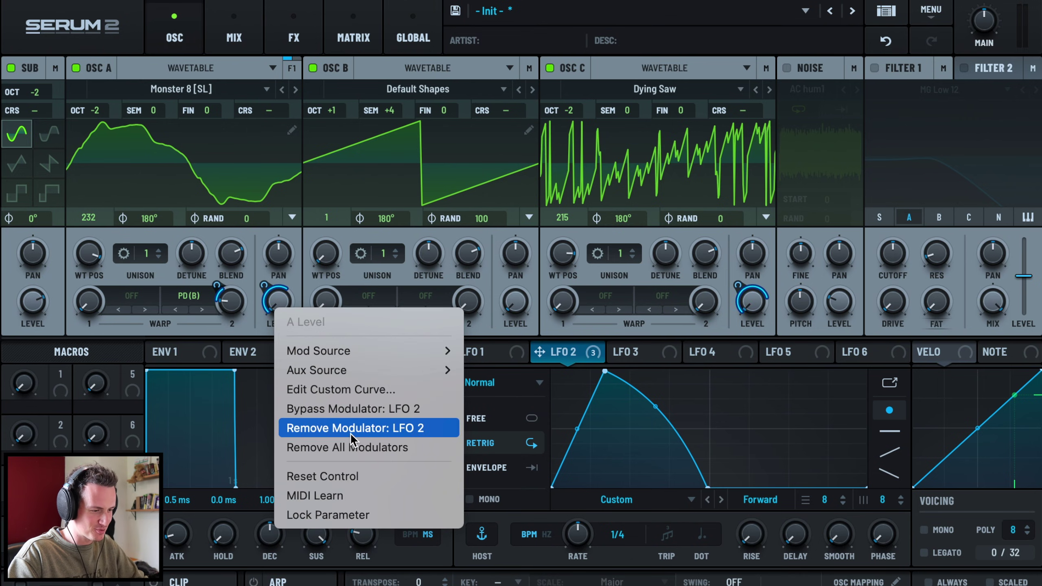
pyautogui.click(349, 447)
# Assign LFO 3 to oscillator A's level and bend its rise and fall exponentially, peak shifted slightly later
pyautogui.click(632, 355)
pyautogui.moveTo(631, 357); pyautogui.dragTo(279, 303)
pyautogui.moveTo(710, 372); pyautogui.dragTo(645, 371)
pyautogui.moveTo(599, 430); pyautogui.dragTo(600, 448)
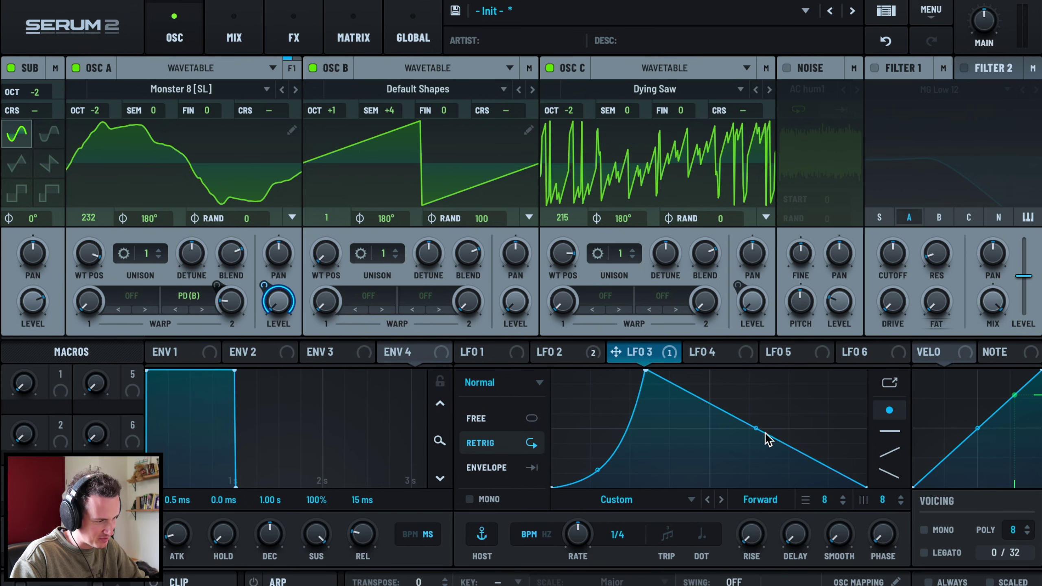
pyautogui.moveTo(765, 434); pyautogui.dragTo(761, 458)
pyautogui.moveTo(265, 293)
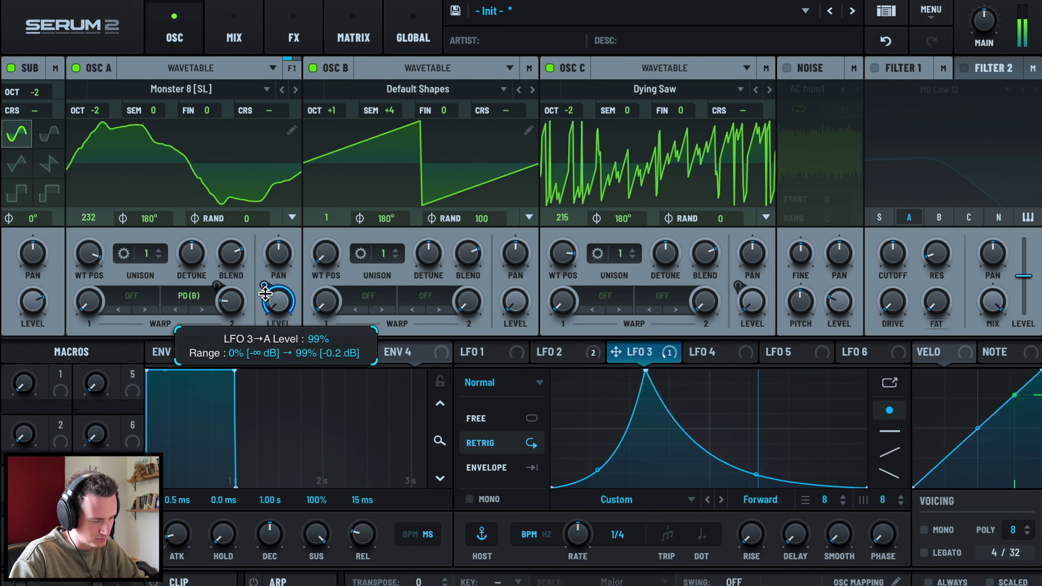
pyautogui.moveTo(597, 469); pyautogui.dragTo(601, 452)
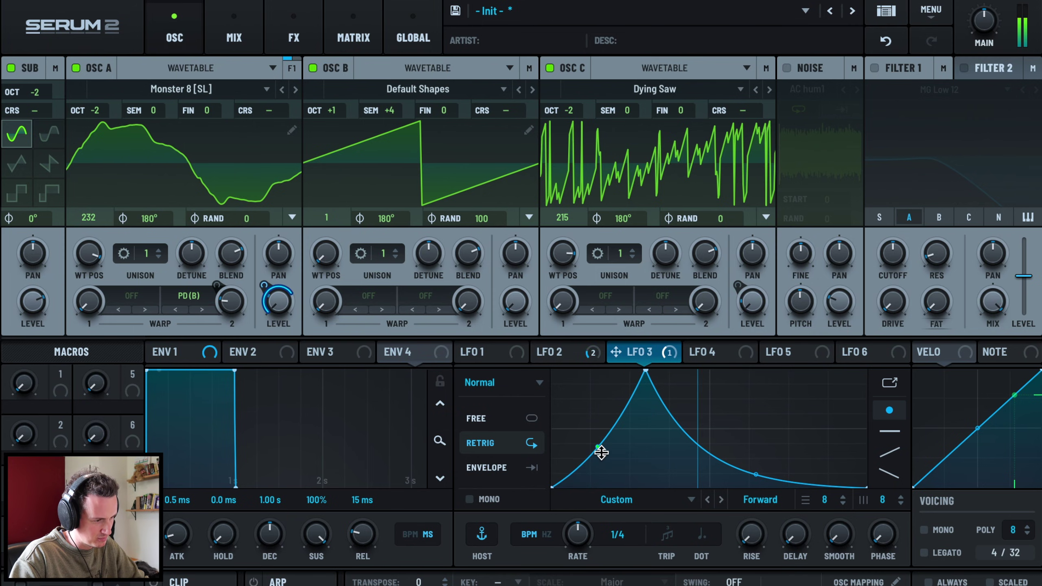
pyautogui.moveTo(645, 371); pyautogui.dragTo(671, 369)
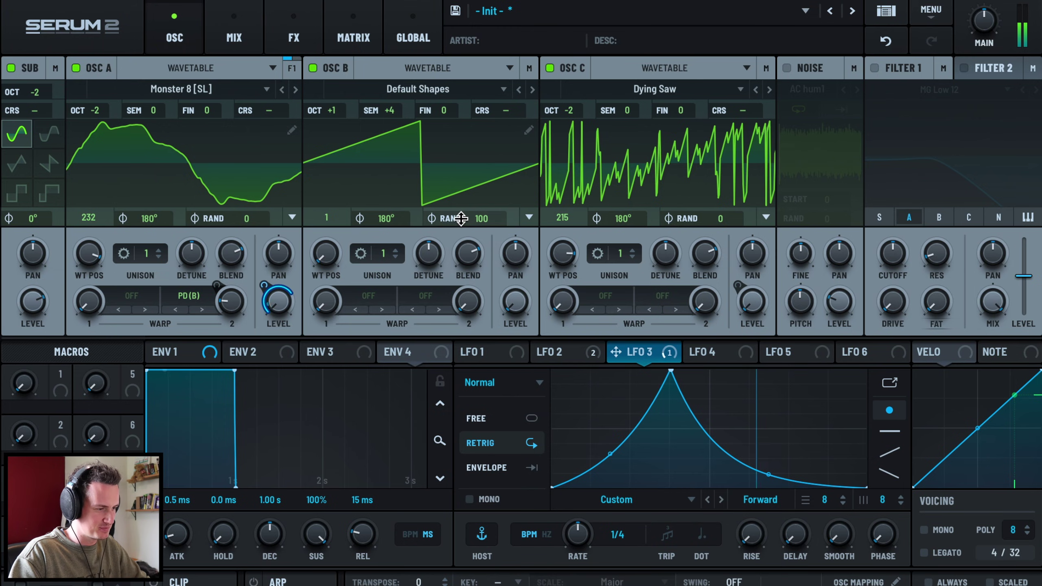
# Turn on Filter 1 as a Bandreject filter with cutoff lowered to about 173 Hz
pyautogui.click(874, 68)
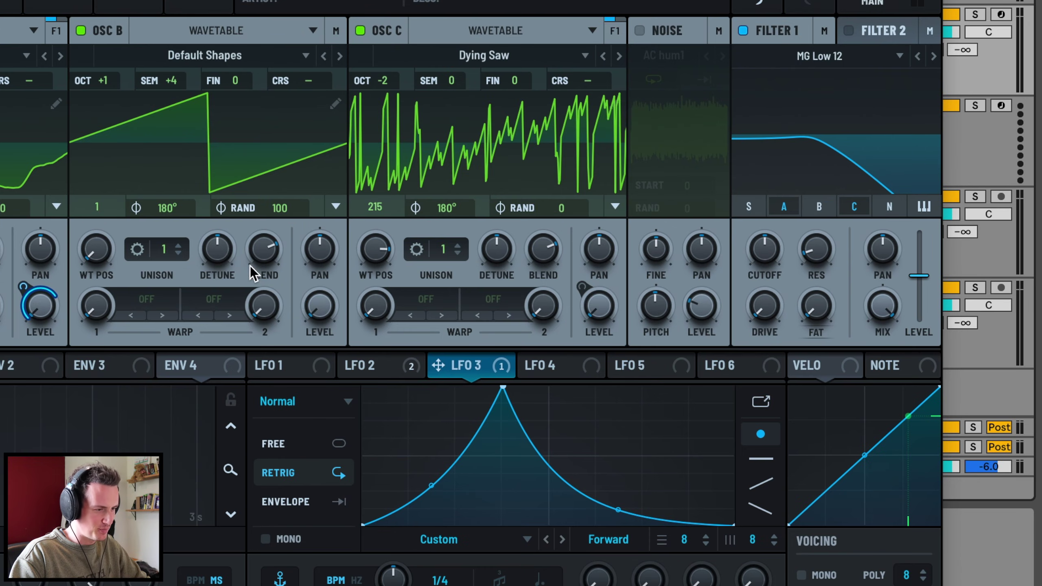
pyautogui.click(818, 56)
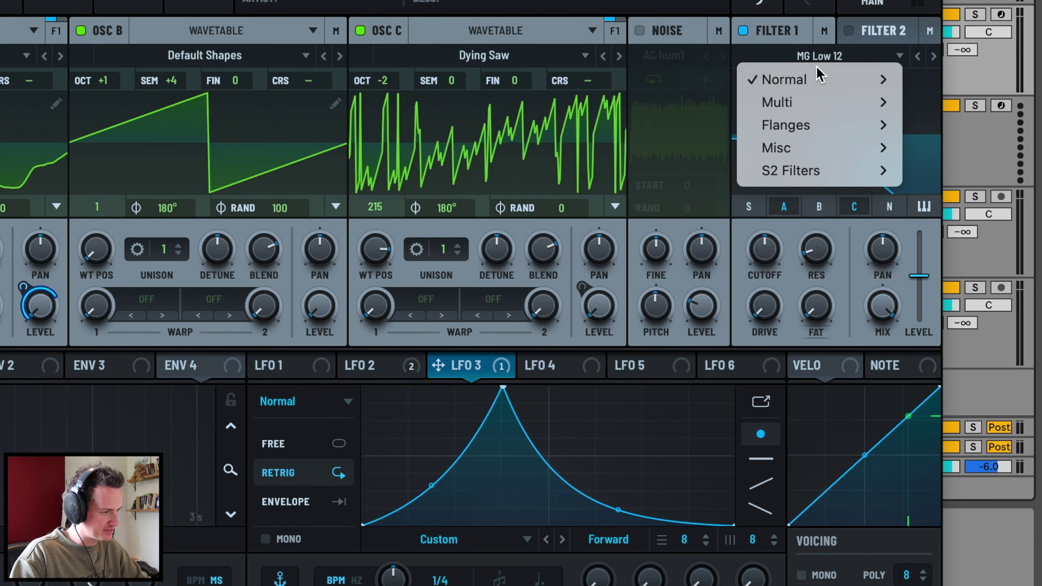
pyautogui.moveTo(830, 149)
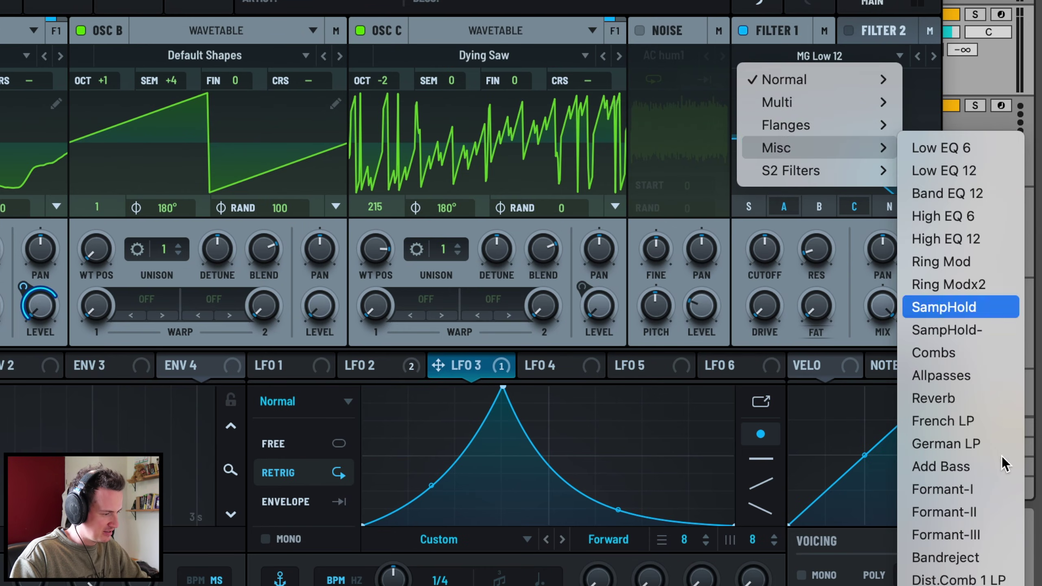
pyautogui.click(680, 197)
pyautogui.moveTo(764, 249); pyautogui.dragTo(763, 280)
# Modulate Filter 1's cutoff with LFO 2 and make LFO 2's falling slope less bowed
pyautogui.click(380, 371)
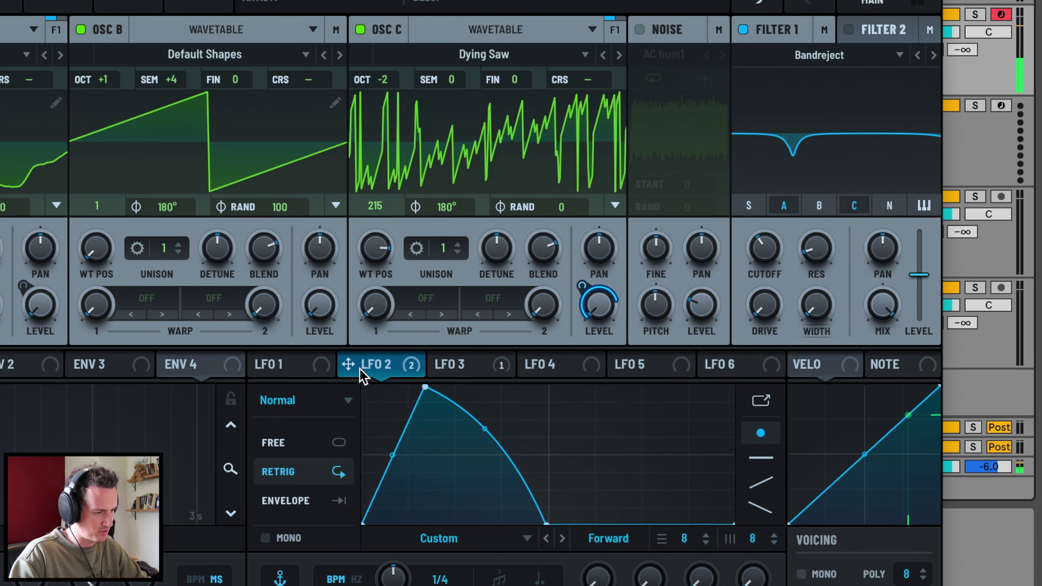
pyautogui.moveTo(359, 367); pyautogui.dragTo(744, 276)
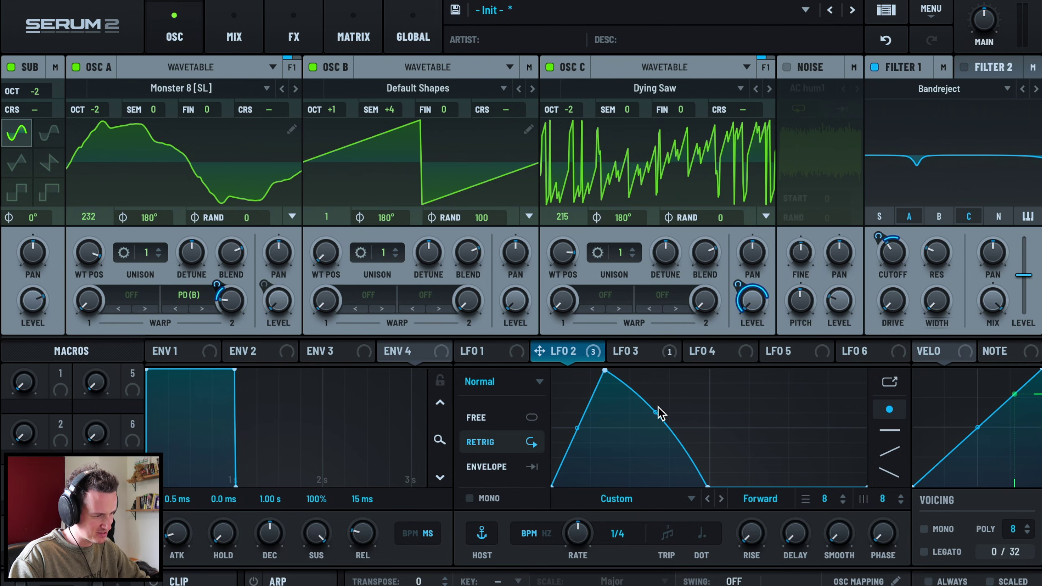
pyautogui.moveTo(656, 414); pyautogui.dragTo(647, 432)
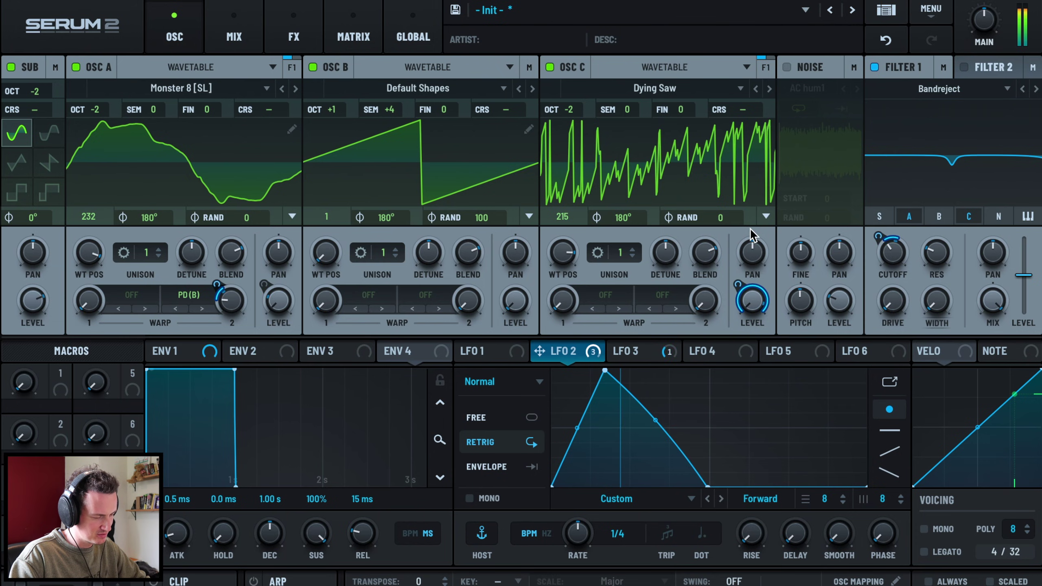
# Assign LFO 3 to oscillator A's level and shift oscillator C's phase to 167°
pyautogui.click(510, 355)
pyautogui.click(610, 356)
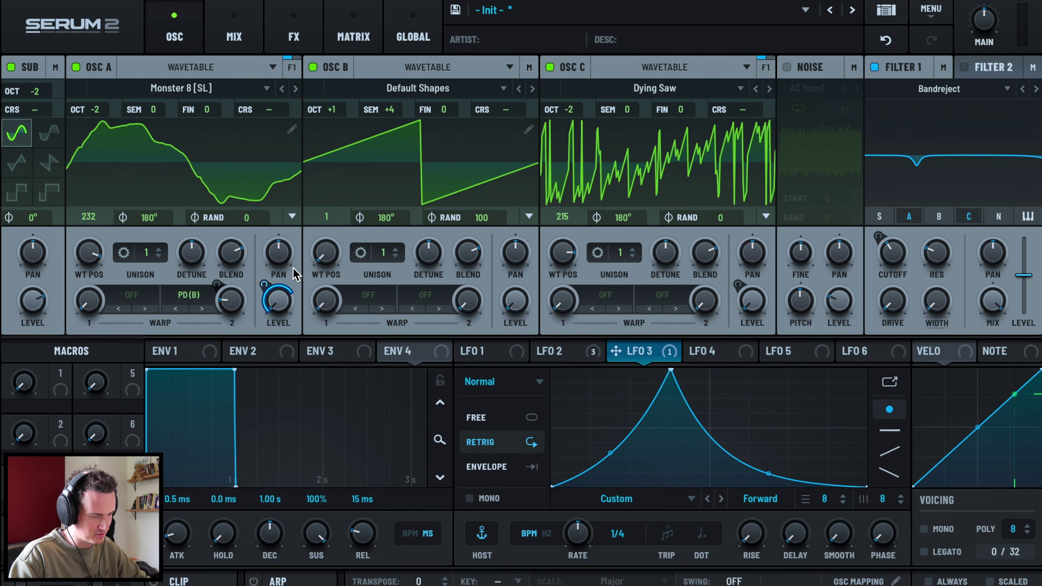
pyautogui.moveTo(264, 280); pyautogui.dragTo(276, 297)
pyautogui.moveTo(624, 217)
pyautogui.mouseDown()
pyautogui.moveTo(647, 250)
pyautogui.moveTo(650, 240)
pyautogui.mouseUp()
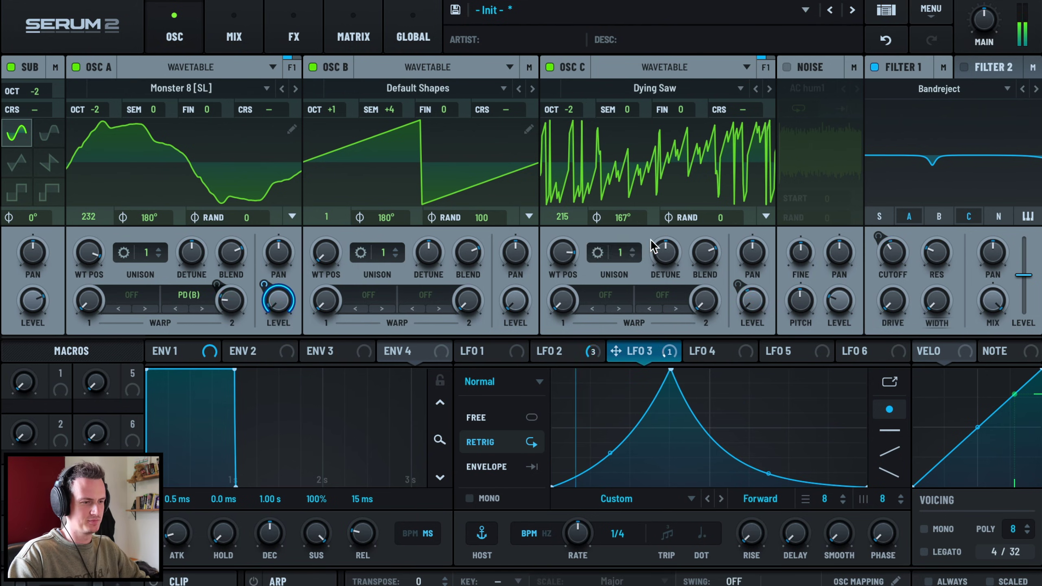
pyautogui.click(501, 361)
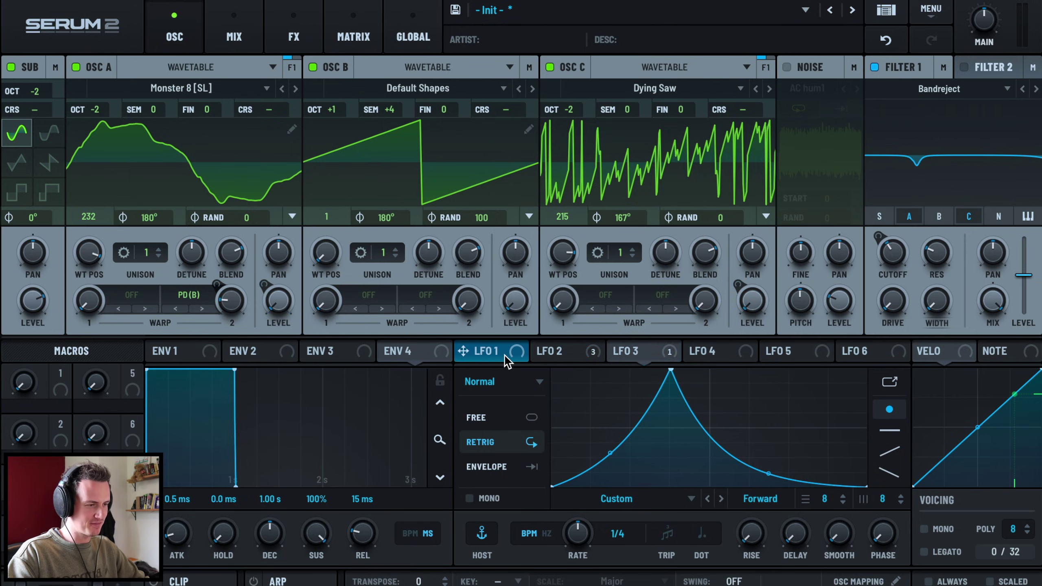
# In matrix row 5, route LFO 1 to Global Main Tuning at about 30%
pyautogui.click(308, 25)
pyautogui.click(342, 25)
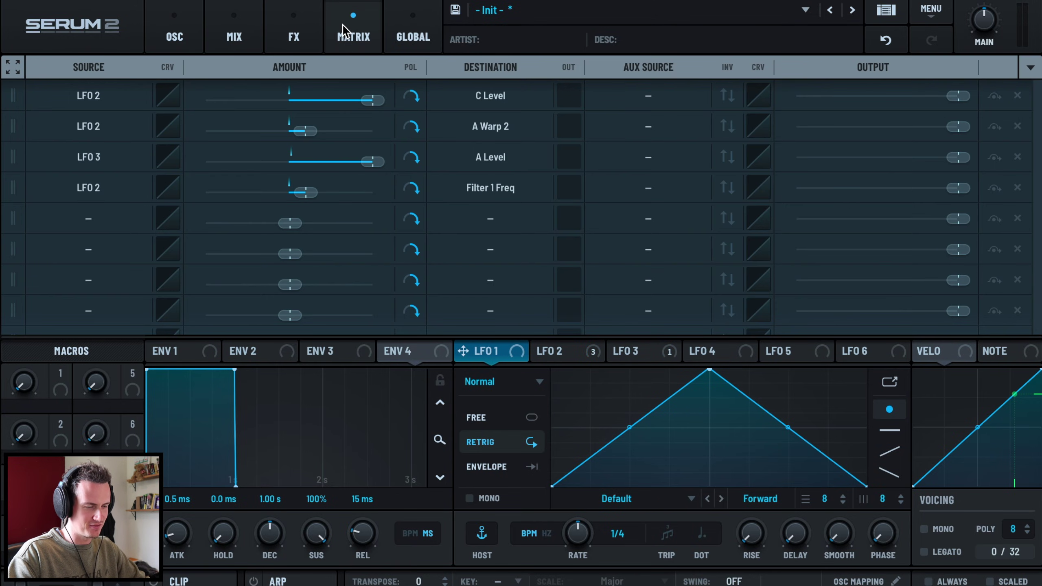
pyautogui.click(100, 223)
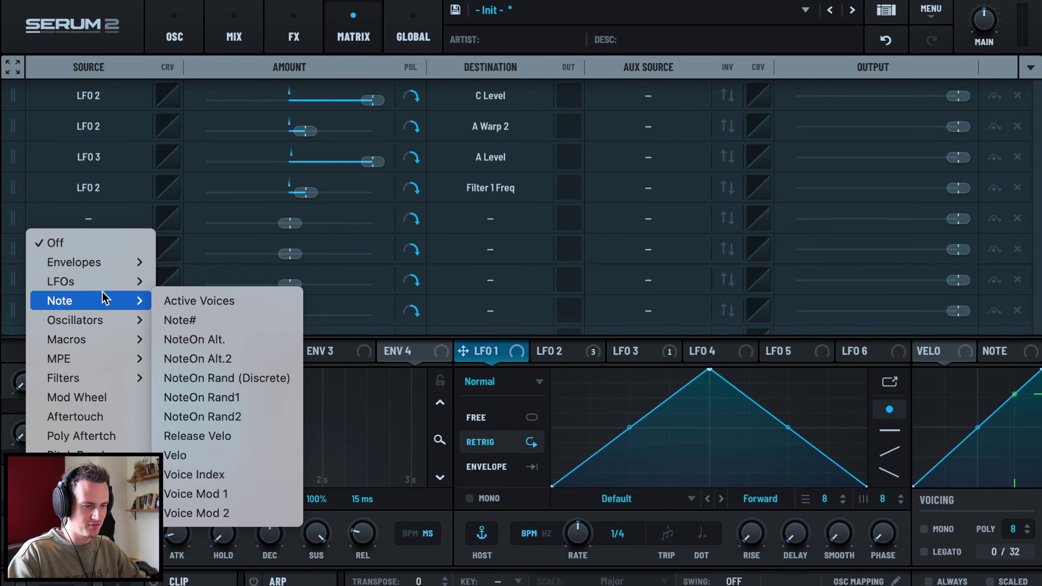
pyautogui.moveTo(122, 287)
pyautogui.click(179, 272)
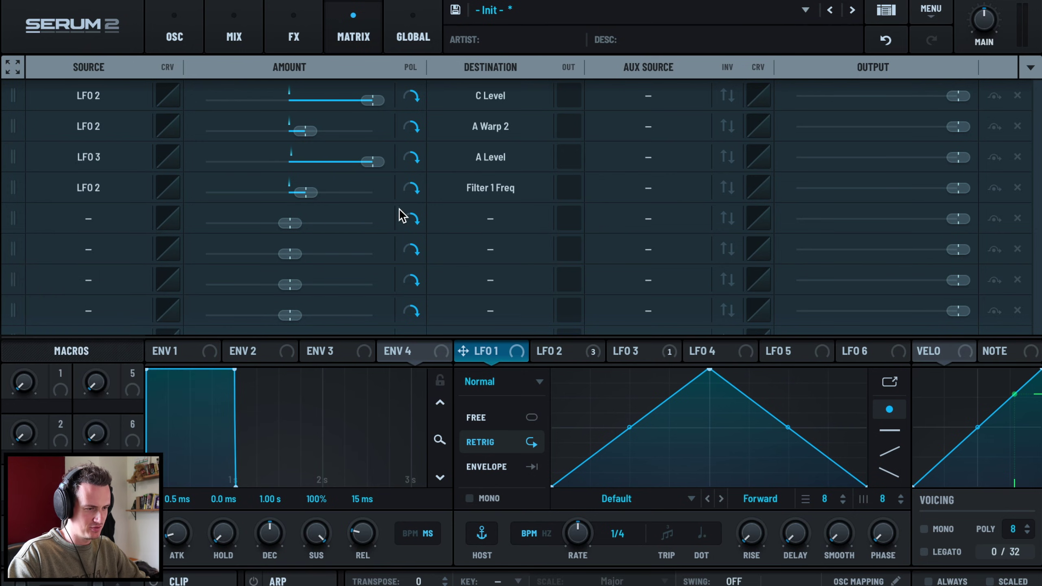
pyautogui.click(489, 224)
pyautogui.moveTo(487, 585)
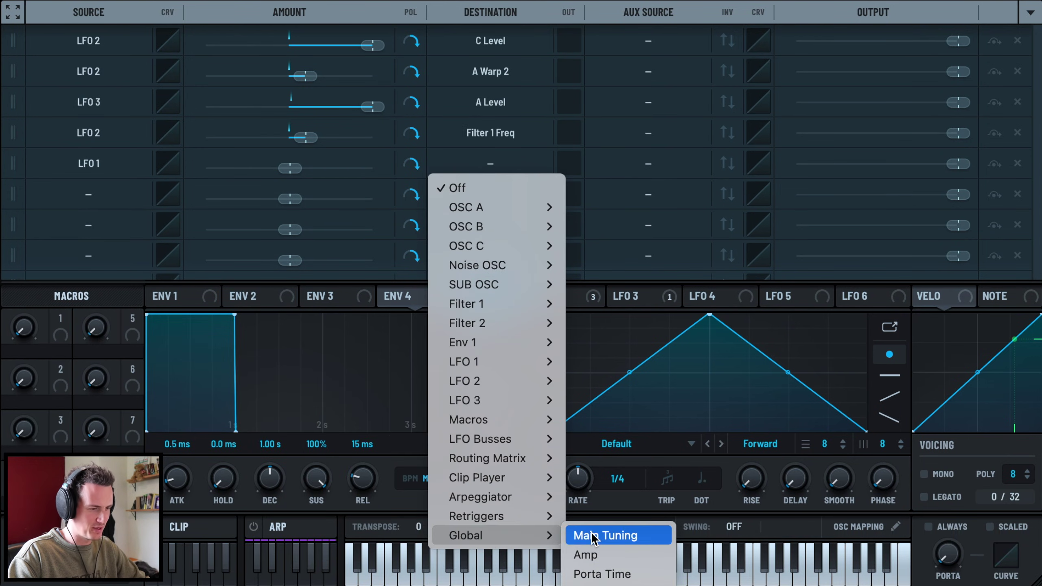
pyautogui.click(605, 536)
pyautogui.moveTo(289, 169); pyautogui.dragTo(298, 172)
pyautogui.moveTo(298, 228); pyautogui.dragTo(319, 226)
# Shape LFO 1 into a sharp decay from a lowered start peak, with tuning amount 28%
pyautogui.moveTo(714, 378); pyautogui.dragTo(553, 386)
pyautogui.moveTo(709, 438); pyautogui.dragTo(705, 497)
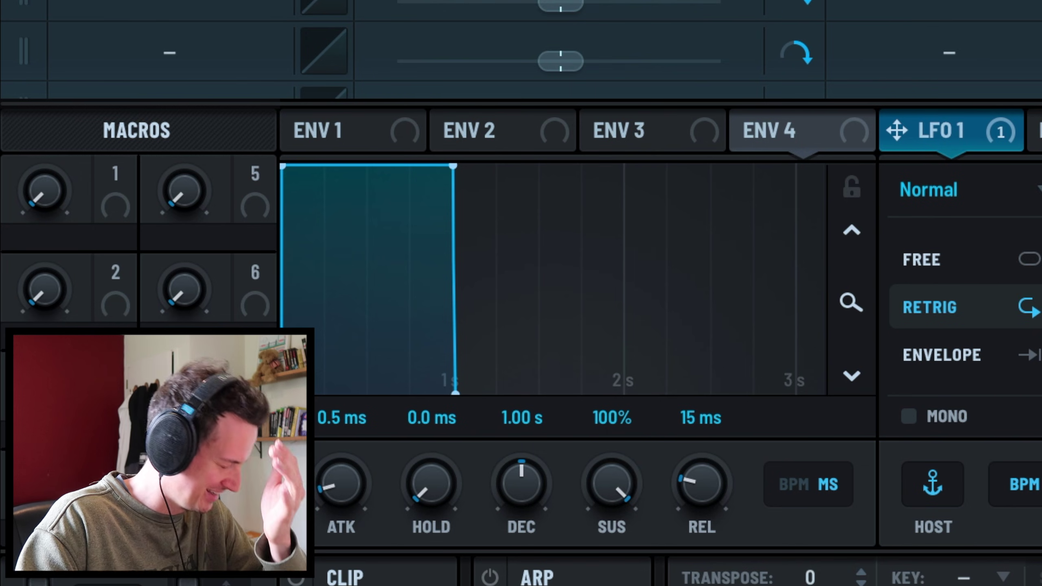
pyautogui.rightClick(553, 368)
pyautogui.click(568, 404)
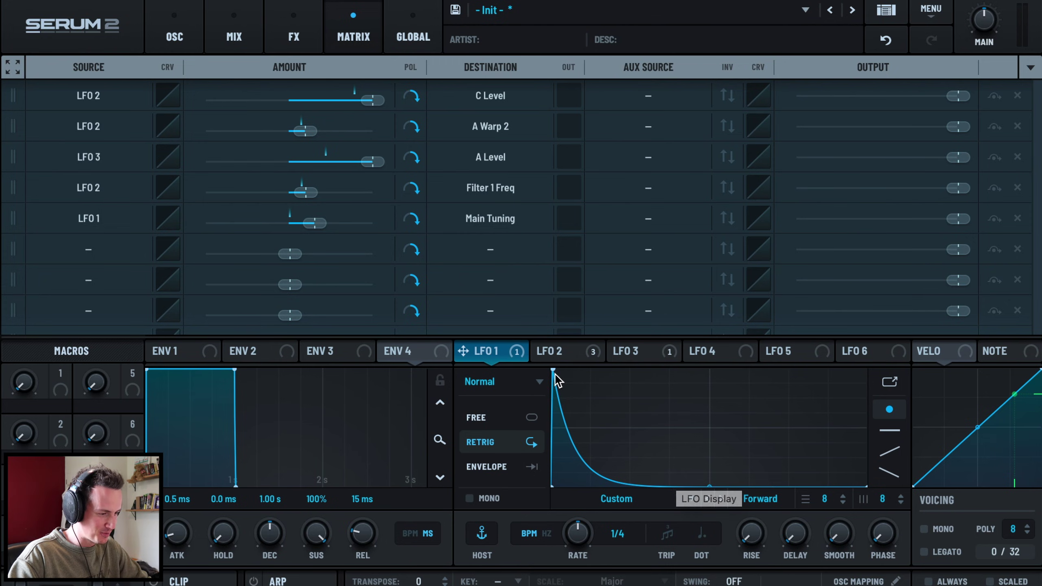
pyautogui.moveTo(556, 421); pyautogui.dragTo(558, 341)
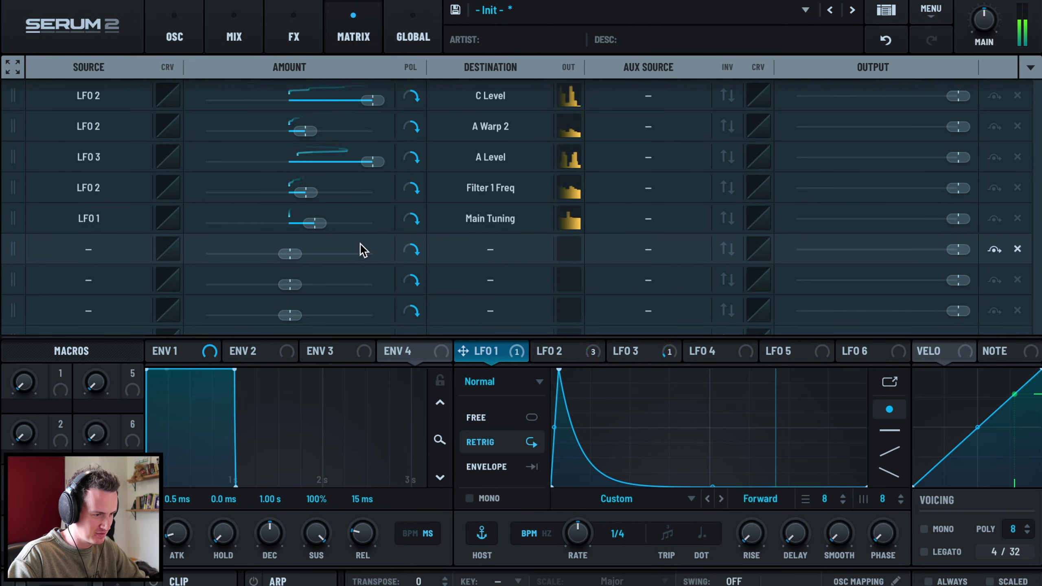
pyautogui.moveTo(314, 223)
pyautogui.mouseDown()
pyautogui.moveTo(411, 226)
pyautogui.moveTo(316, 228)
pyautogui.mouseUp()
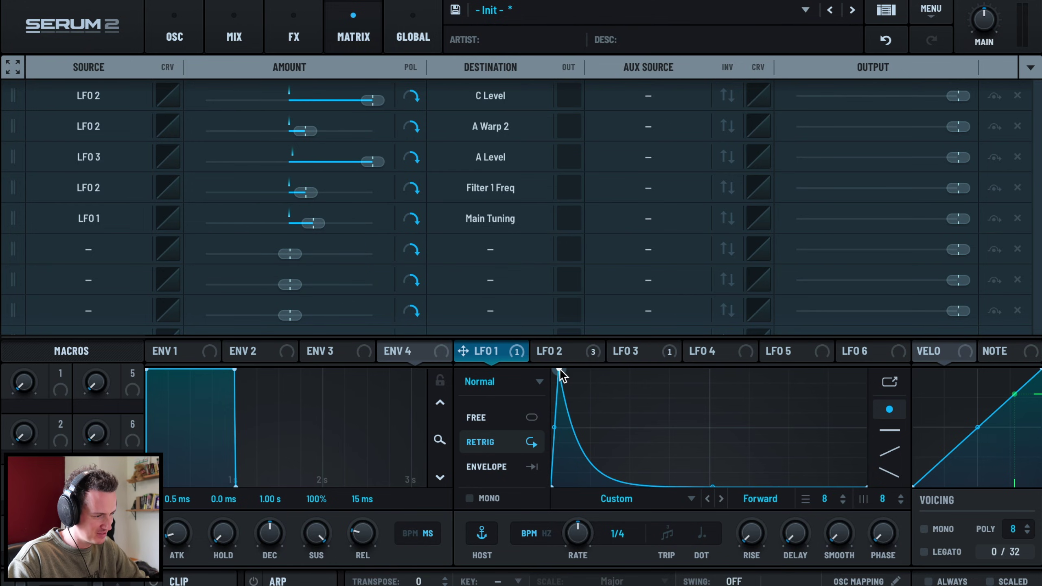
pyautogui.moveTo(559, 371); pyautogui.dragTo(557, 434)
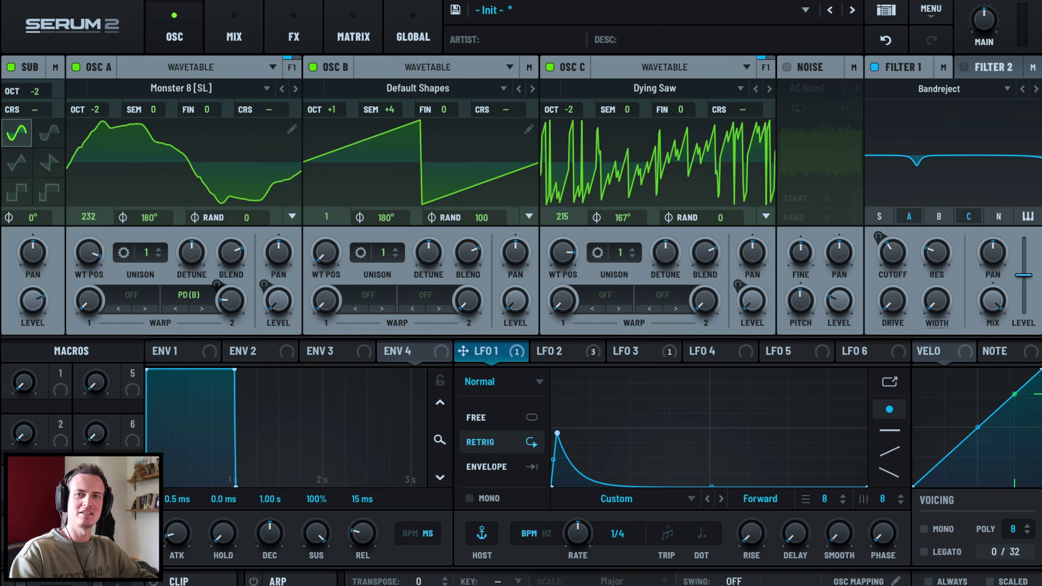
# Add a Tube Distortion to the main effects chain with drive around 60%
pyautogui.click(292, 33)
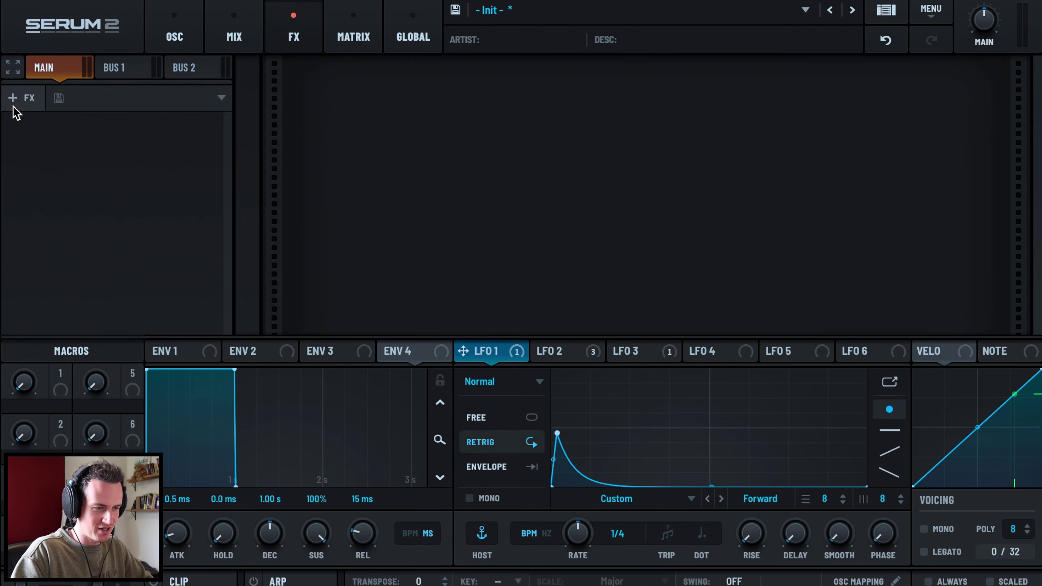
pyautogui.click(15, 99)
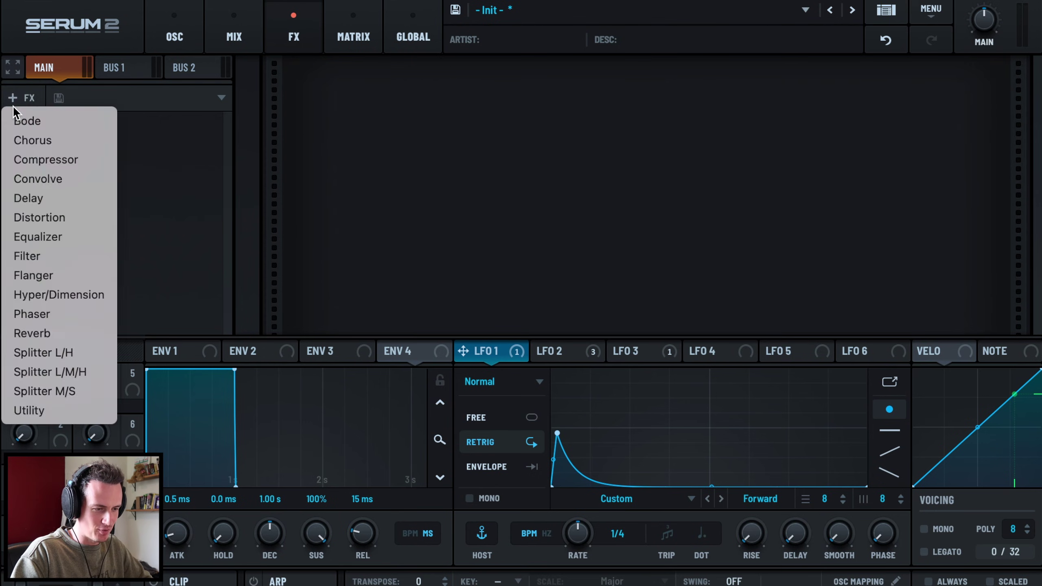
pyautogui.click(68, 218)
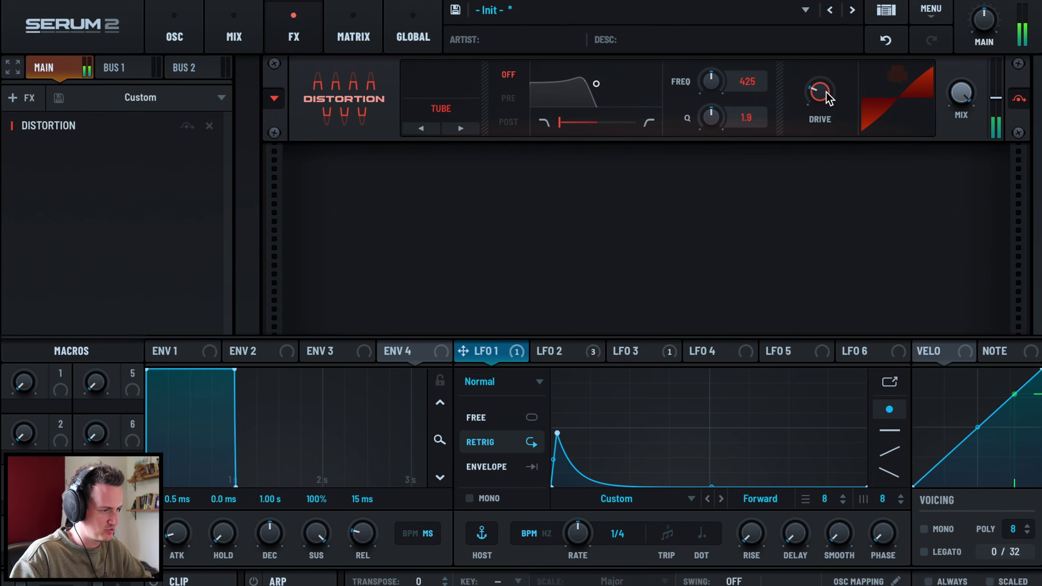
pyautogui.moveTo(835, 64)
pyautogui.moveTo(836, 64); pyautogui.dragTo(845, 51)
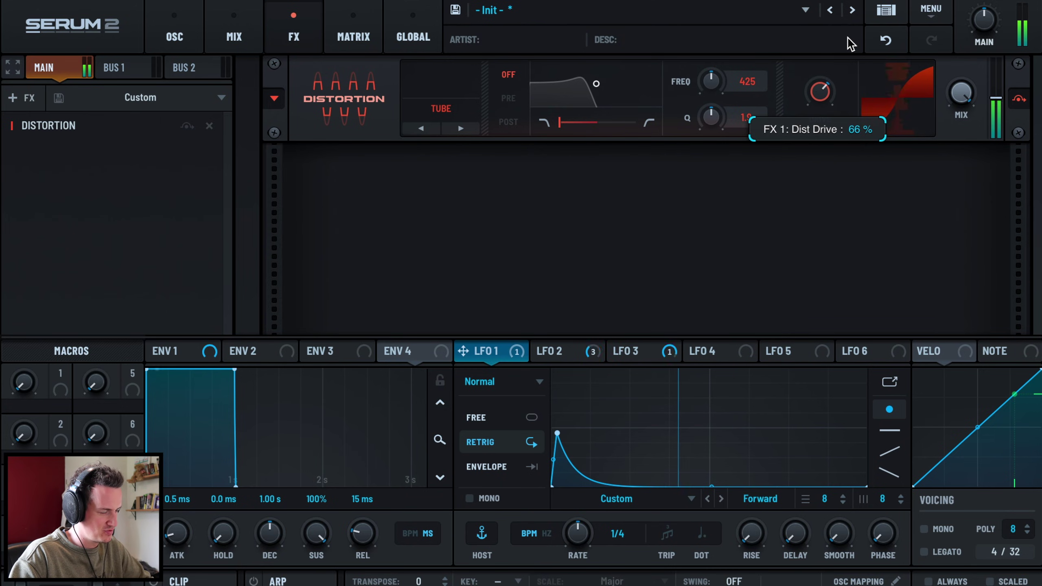
# Add a multiband Compressor after the distortion with output gain about 10 dB
pyautogui.click(25, 97)
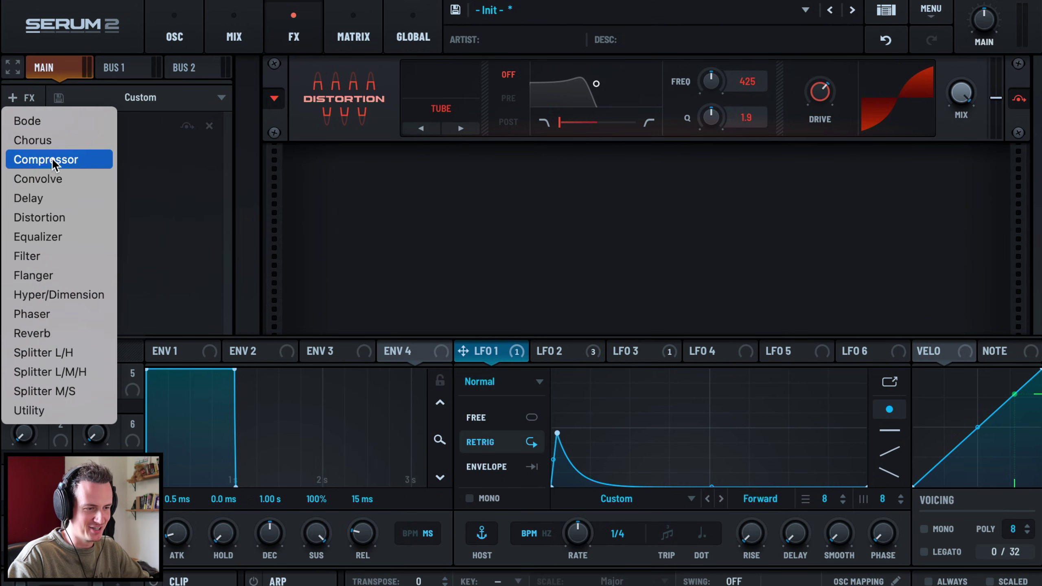
pyautogui.click(55, 161)
pyautogui.click(414, 214)
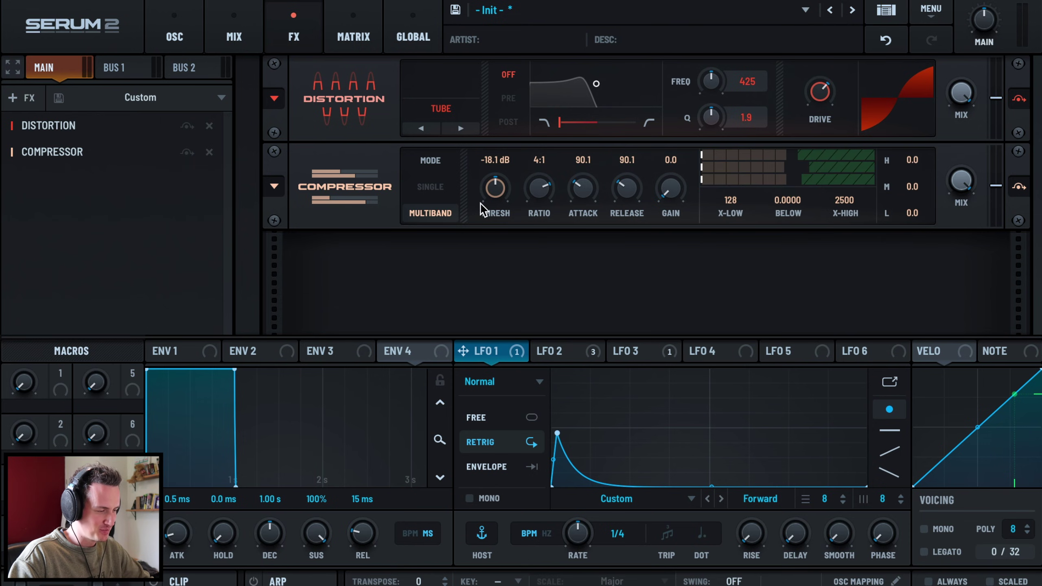
pyautogui.moveTo(671, 188); pyautogui.dragTo(685, 137)
pyautogui.doubleClick(910, 159)
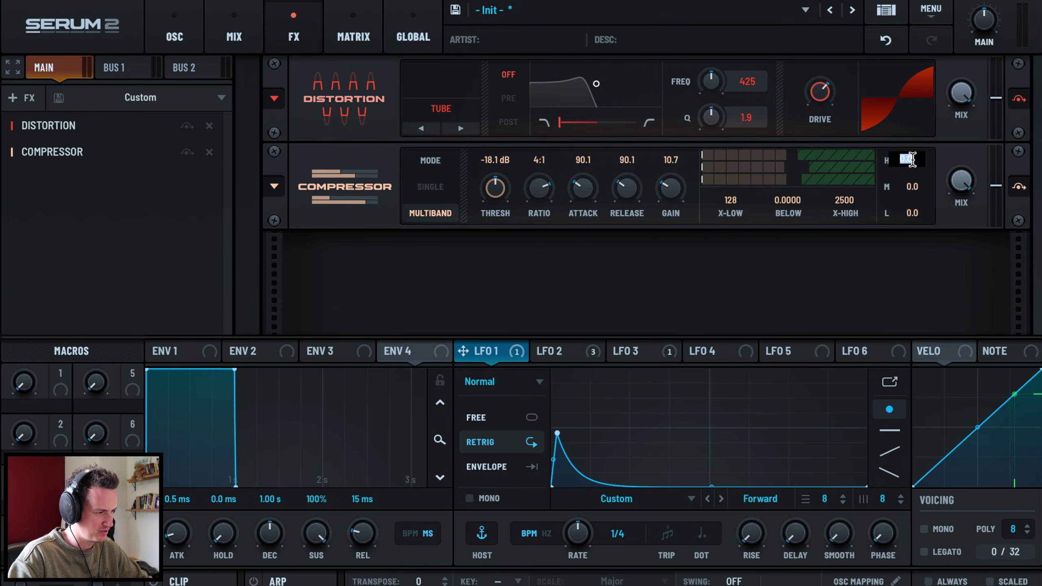
pyautogui.doubleClick(914, 220)
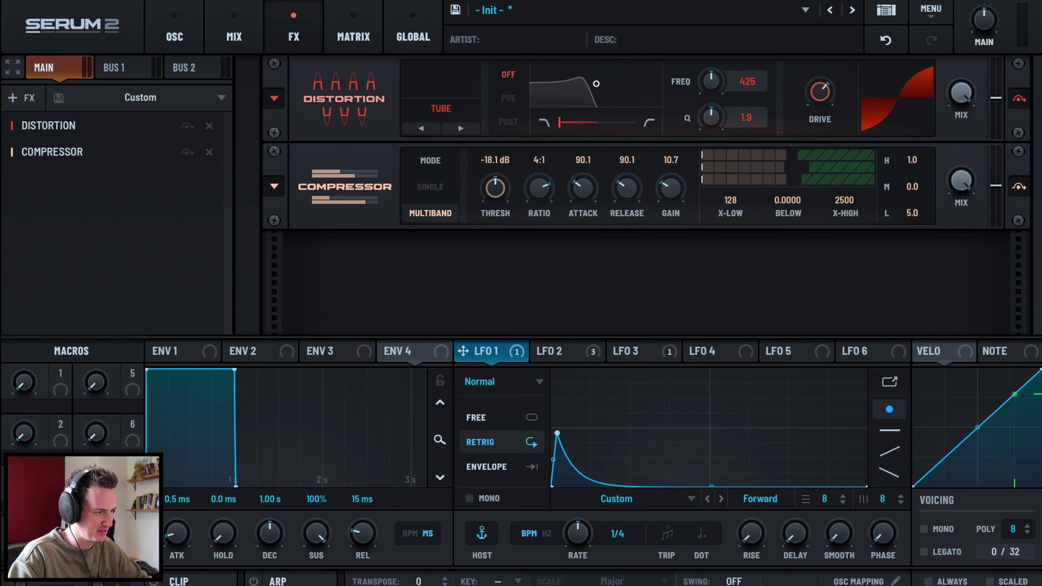
# Add a Phaser with 47% mix, 100° phase width and 249 Hz frequency
pyautogui.click(21, 98)
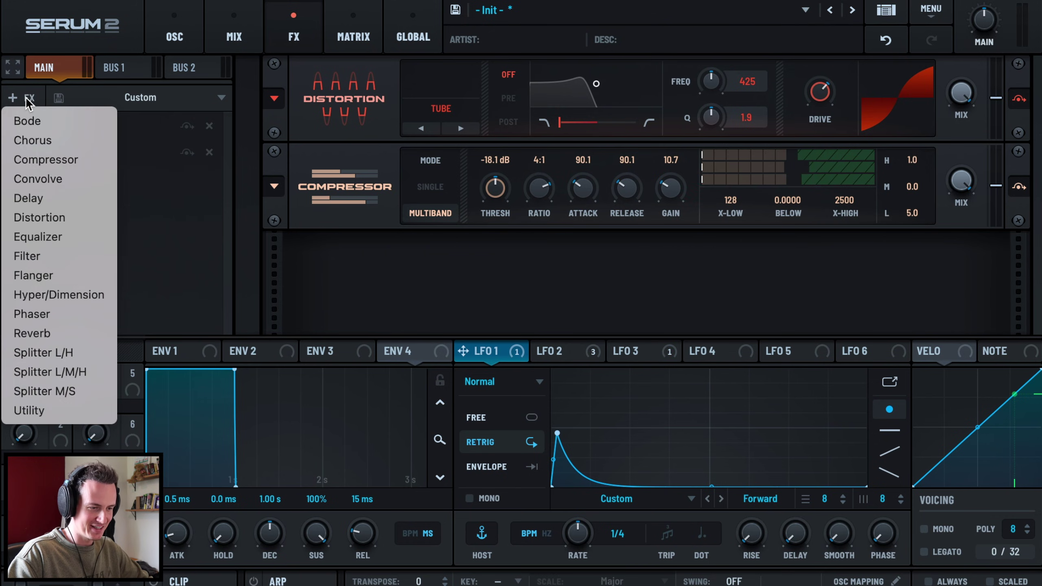
pyautogui.click(78, 314)
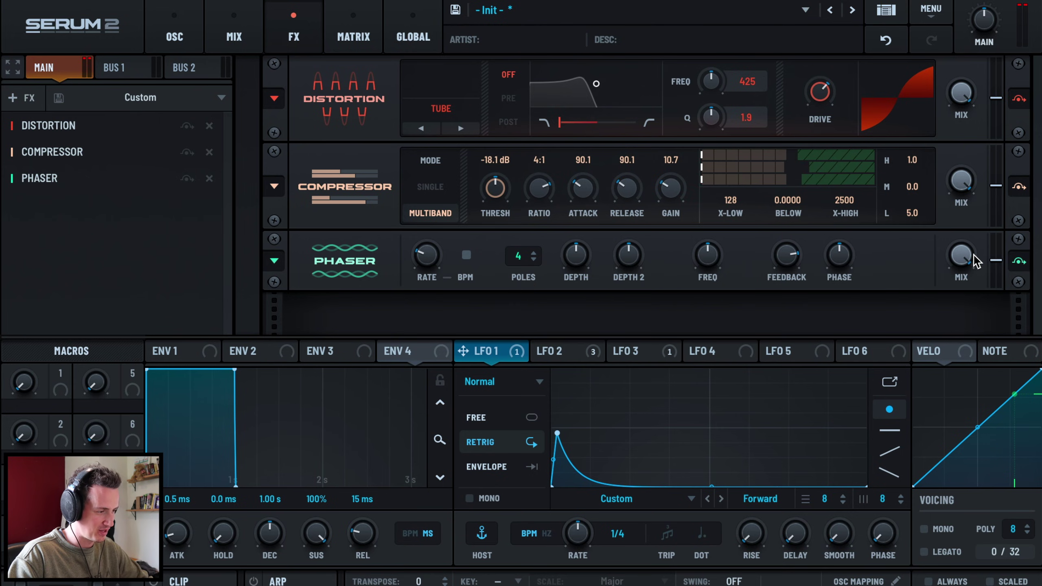
pyautogui.moveTo(976, 260); pyautogui.dragTo(932, 328)
pyautogui.moveTo(840, 257); pyautogui.dragTo(829, 323)
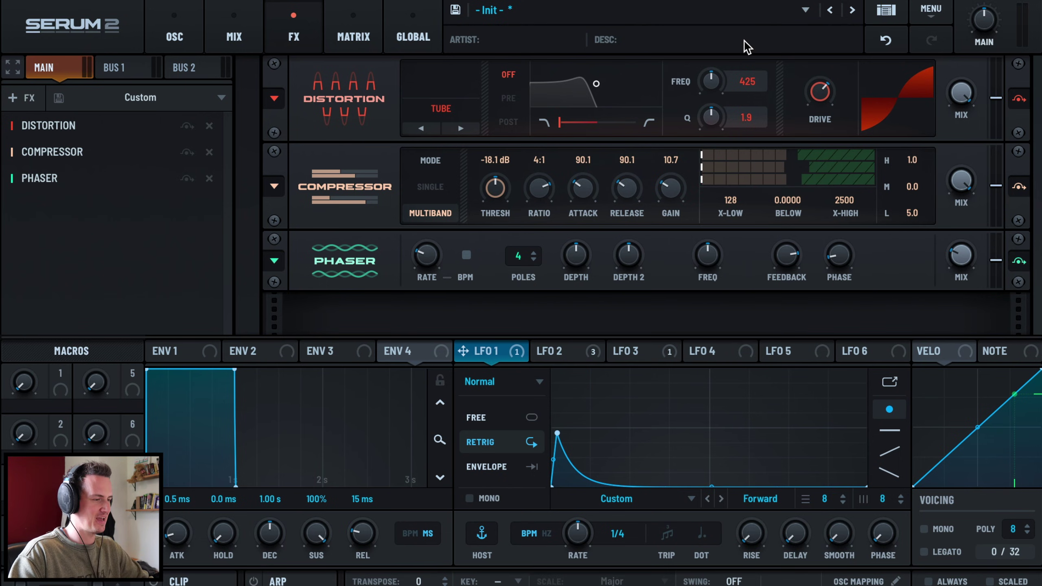
pyautogui.moveTo(708, 254); pyautogui.dragTo(711, 279)
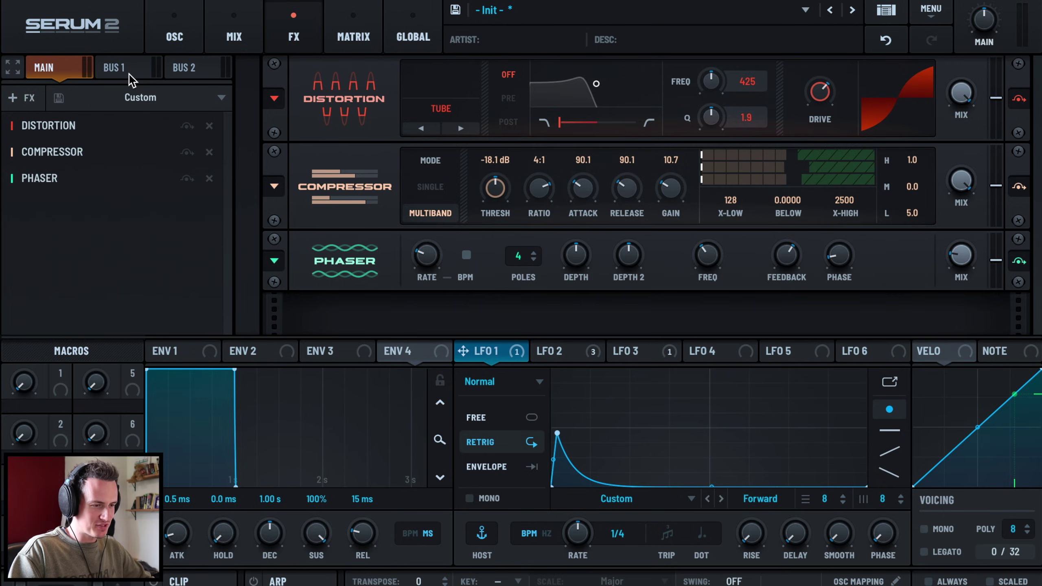
# On the MIX page, turn oscillator C's Bus 1 send to 68%, then view the Bus 1 chain
pyautogui.click(128, 73)
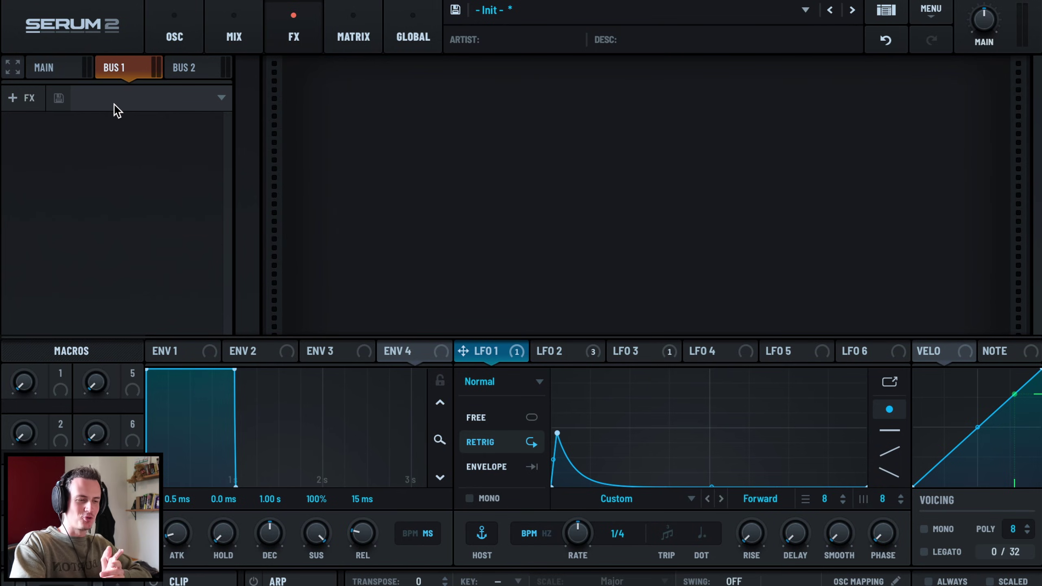
pyautogui.click(234, 37)
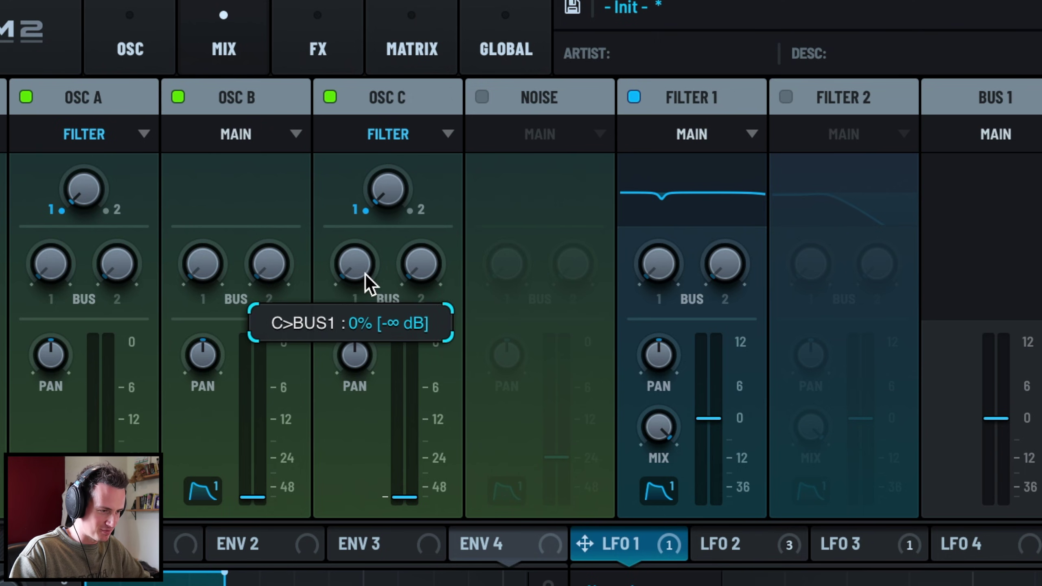
pyautogui.moveTo(322, 187); pyautogui.dragTo(372, 95)
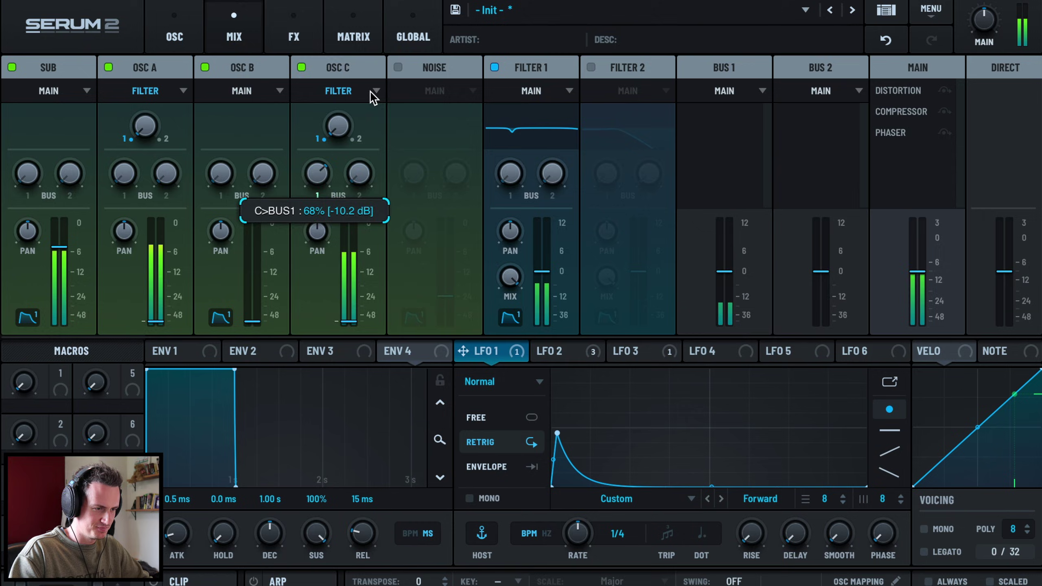
pyautogui.click(311, 33)
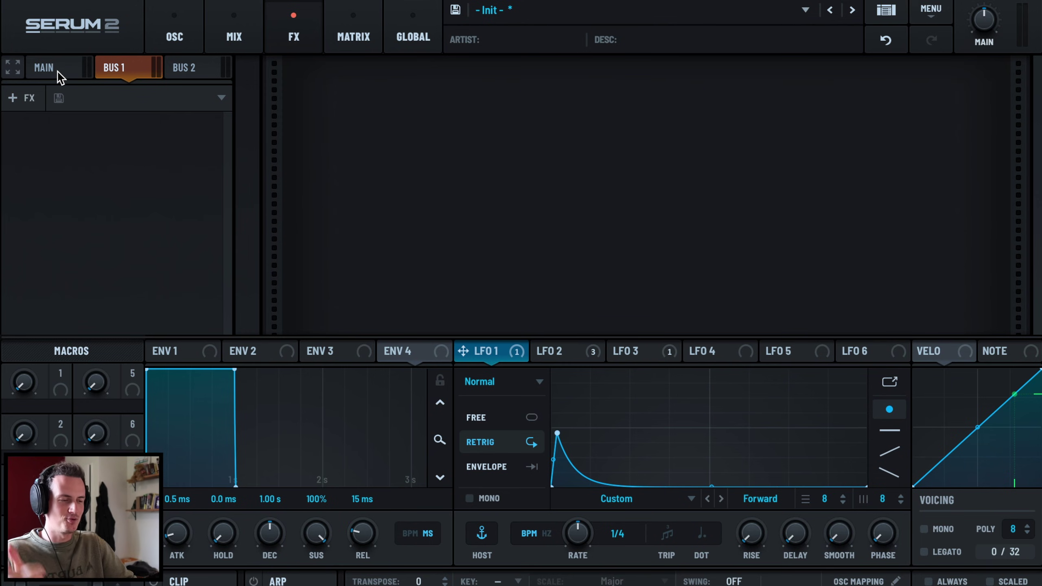
# Add Hyper/Dimension and Convolve effects to Bus 1
pyautogui.click(25, 98)
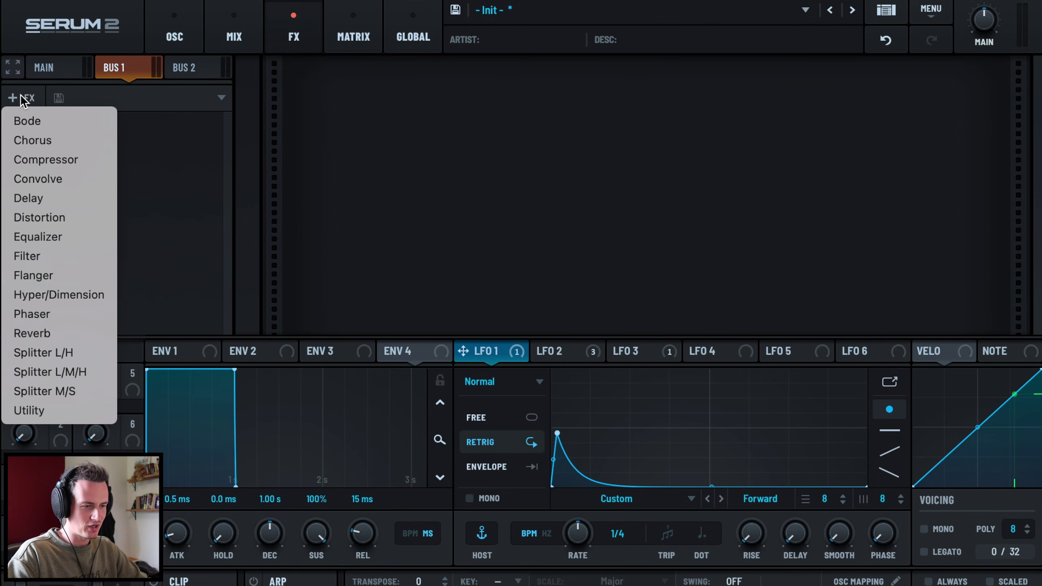
pyautogui.click(58, 294)
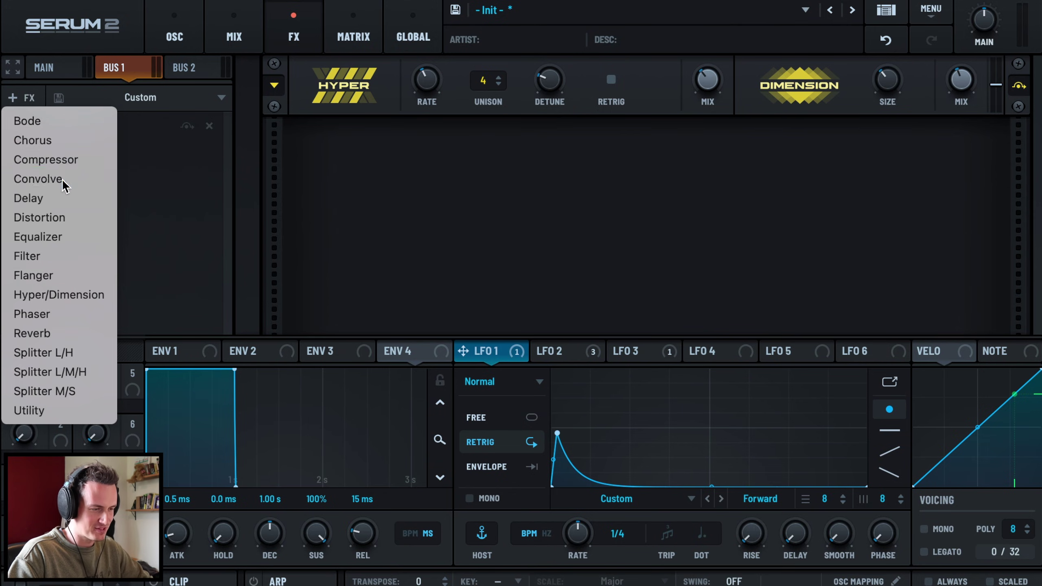
pyautogui.click(62, 179)
# Load the Growlish impulse response into Convolve and set its wet mix to about 78%
pyautogui.click(458, 170)
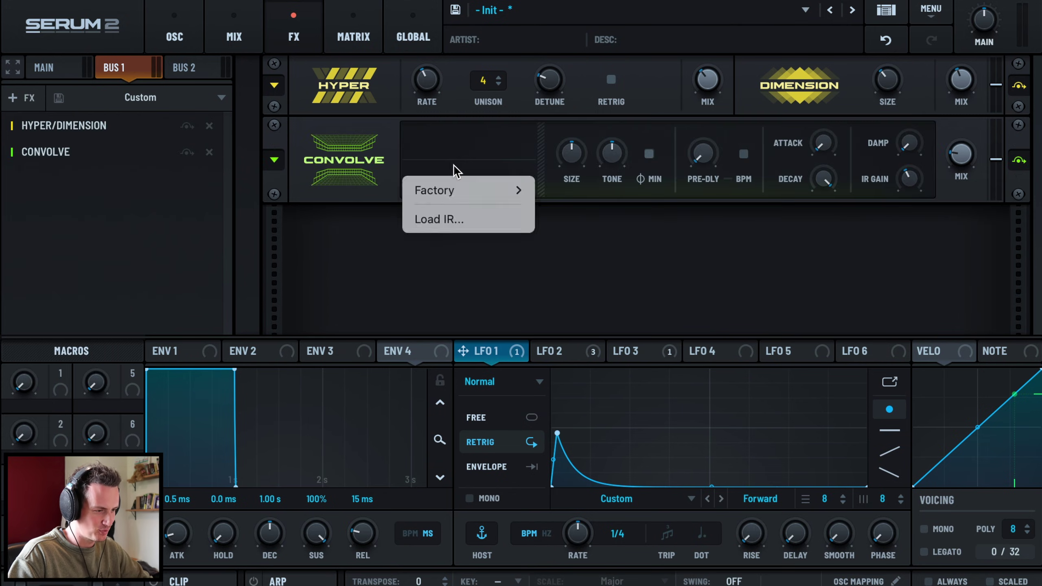
pyautogui.moveTo(474, 191)
pyautogui.moveTo(591, 193)
pyautogui.moveTo(585, 211)
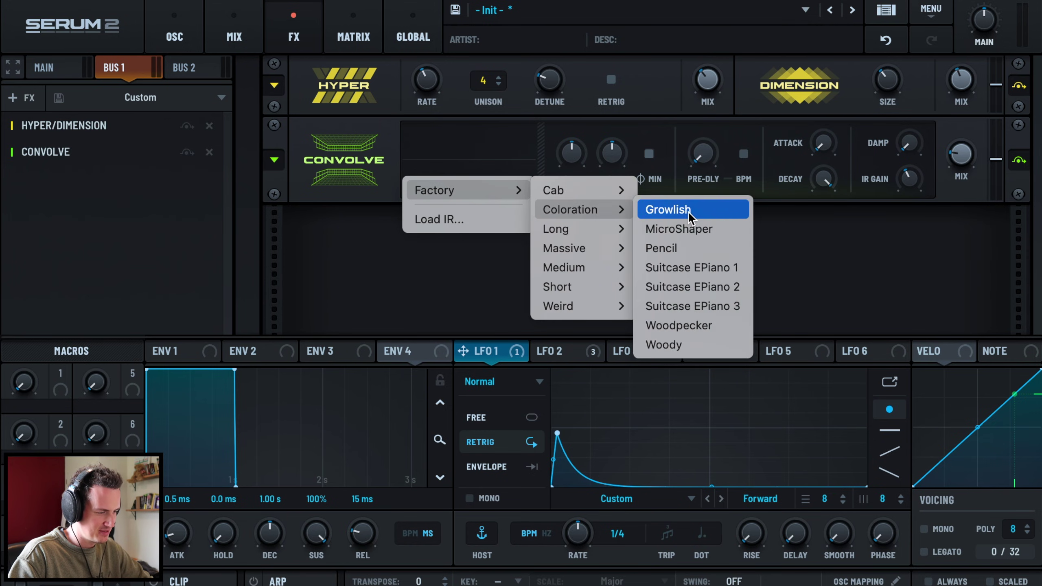
pyautogui.click(661, 209)
pyautogui.moveTo(957, 154); pyautogui.dragTo(991, 67)
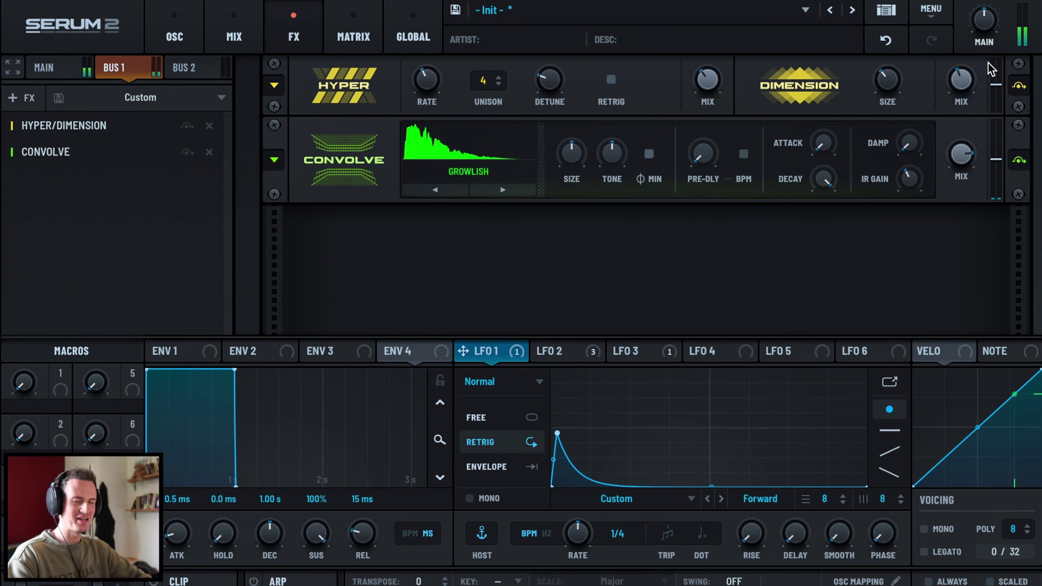
pyautogui.moveTo(969, 155); pyautogui.dragTo(958, 205)
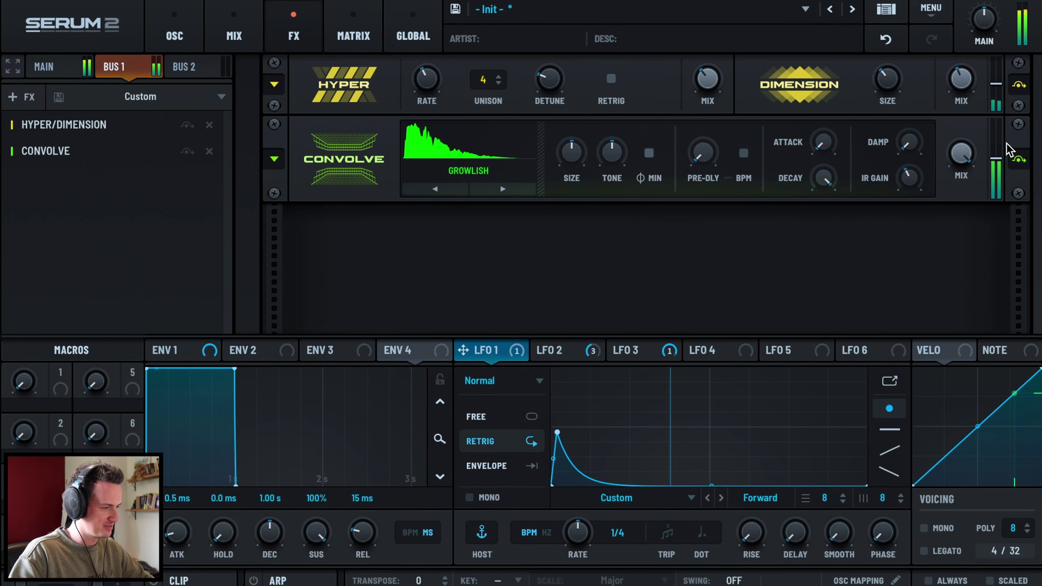
pyautogui.moveTo(996, 166)
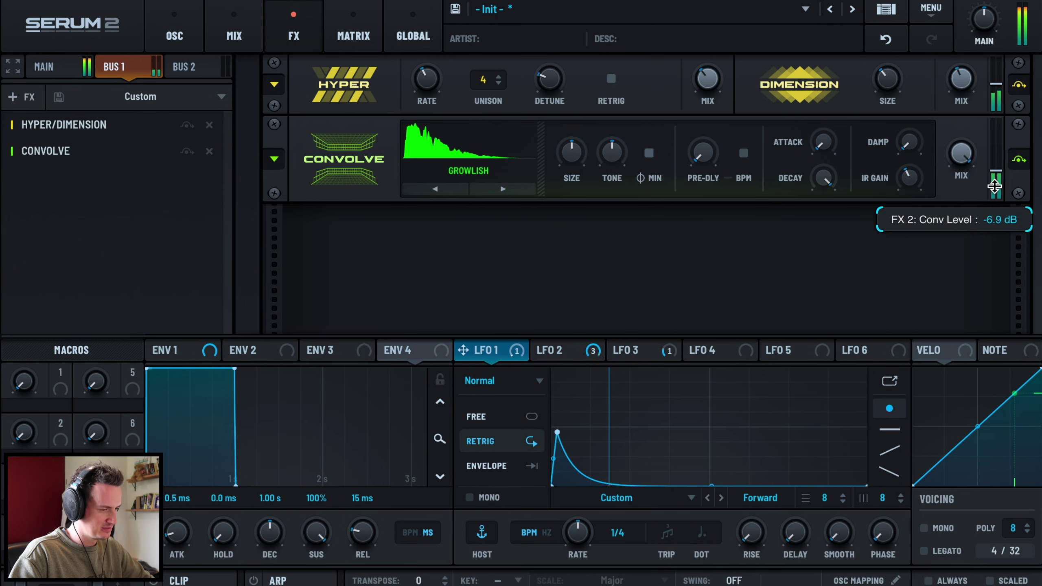
# Add an Equalizer to Bus 1 and make its low band a 663 Hz low cut
pyautogui.click(32, 98)
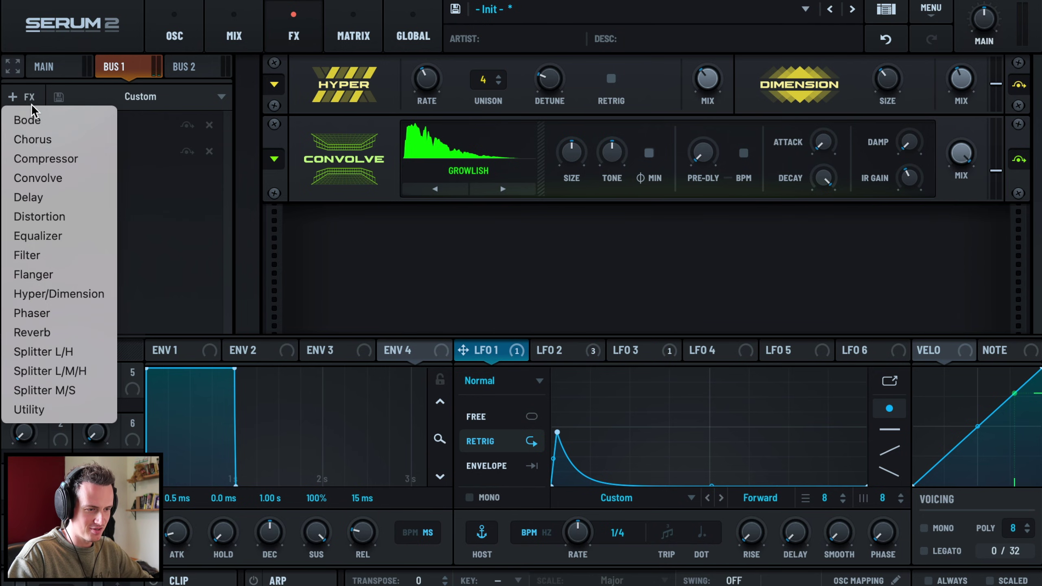
pyautogui.click(64, 237)
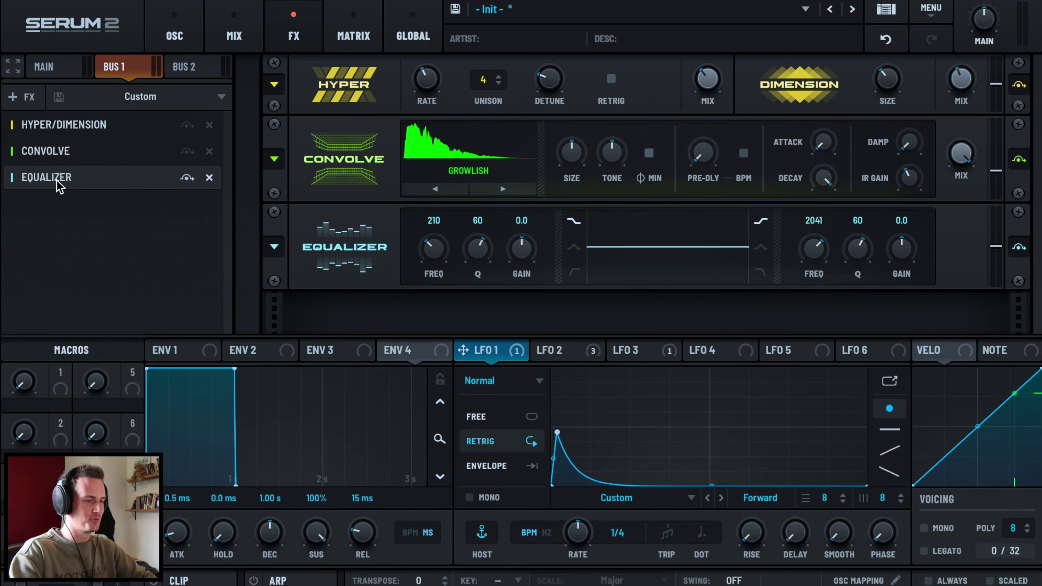
pyautogui.moveTo(433, 250); pyautogui.dragTo(450, 240)
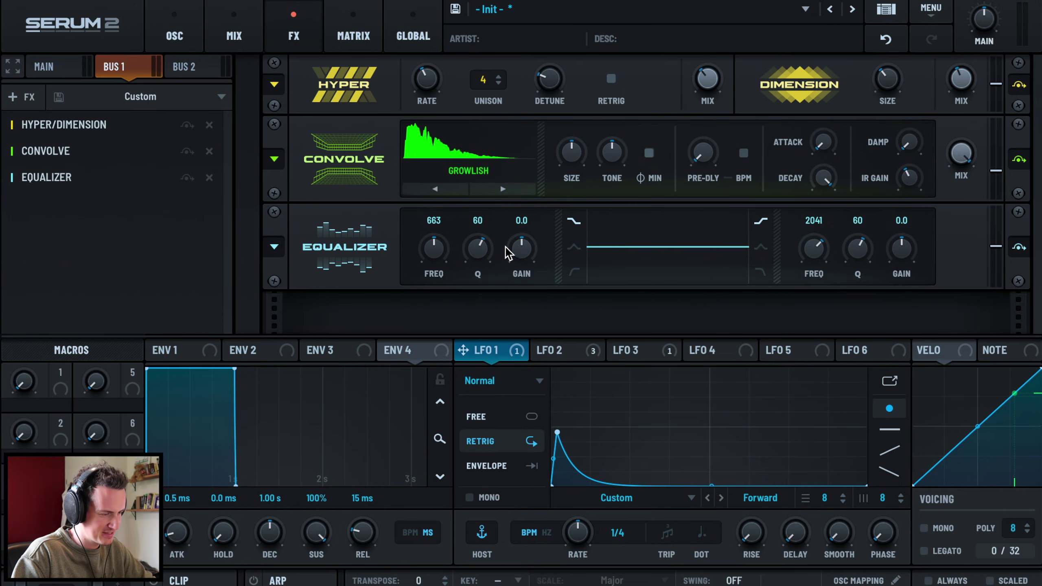
pyautogui.moveTo(511, 251); pyautogui.dragTo(529, 267)
pyautogui.click(574, 271)
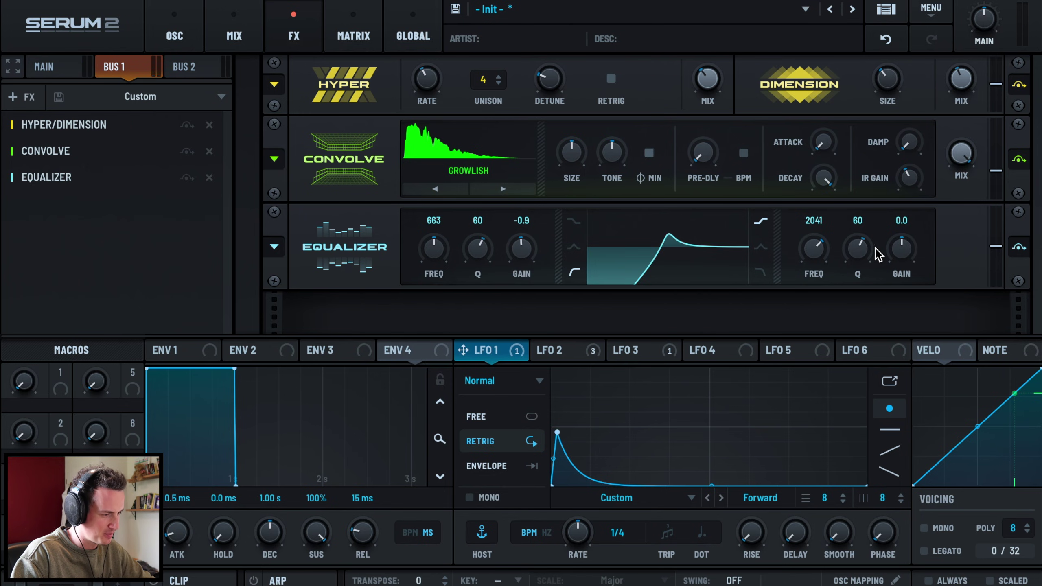
# Boost the high EQ band 6 dB near 6185 Hz and trim the output to -5.9 dB
pyautogui.moveTo(910, 251); pyautogui.dragTo(910, 246)
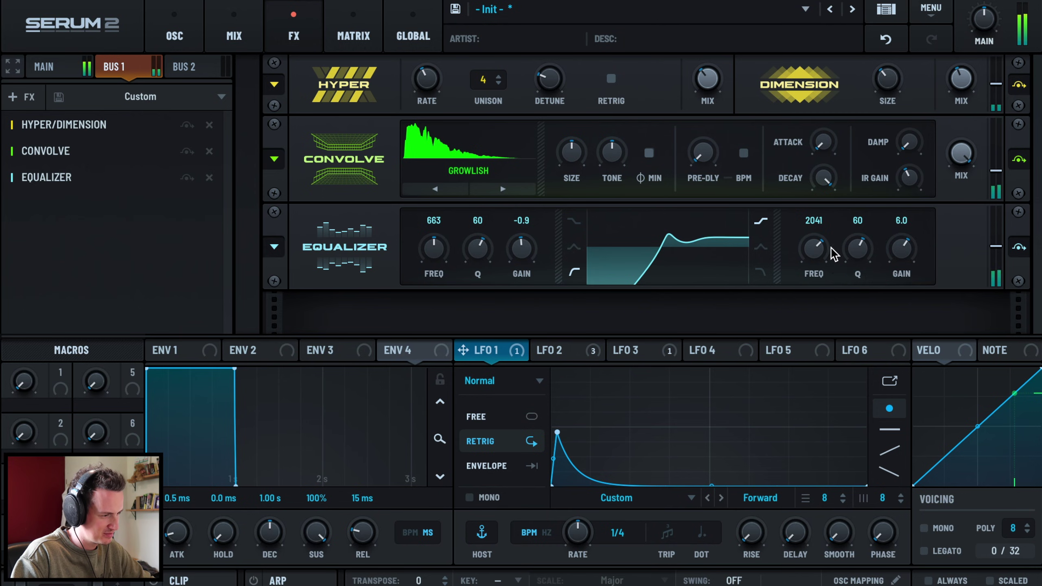
pyautogui.moveTo(819, 253); pyautogui.dragTo(829, 230)
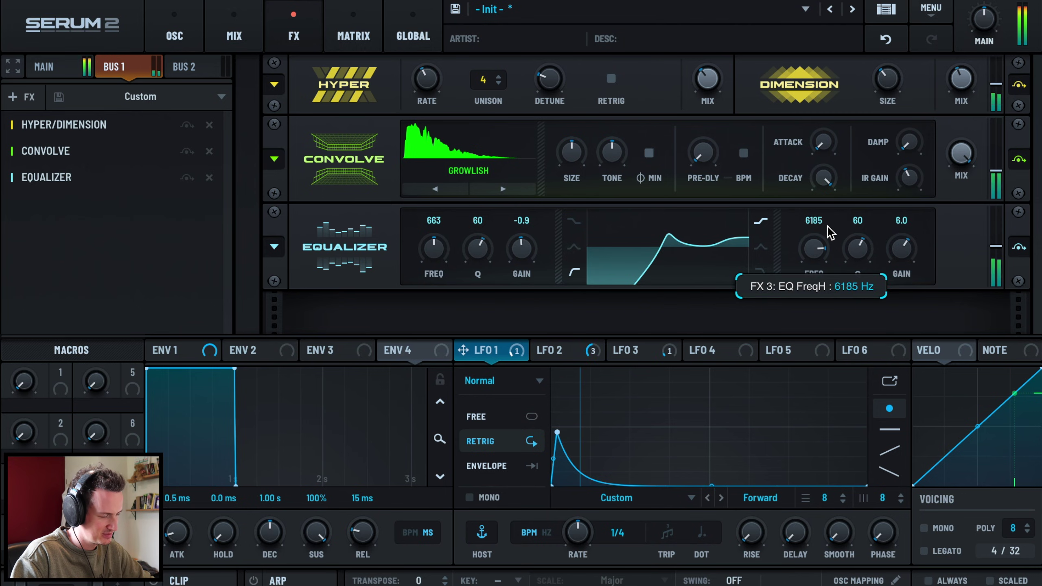
pyautogui.moveTo(996, 251)
pyautogui.mouseDown()
pyautogui.moveTo(993, 284)
pyautogui.moveTo(998, 267)
pyautogui.mouseUp()
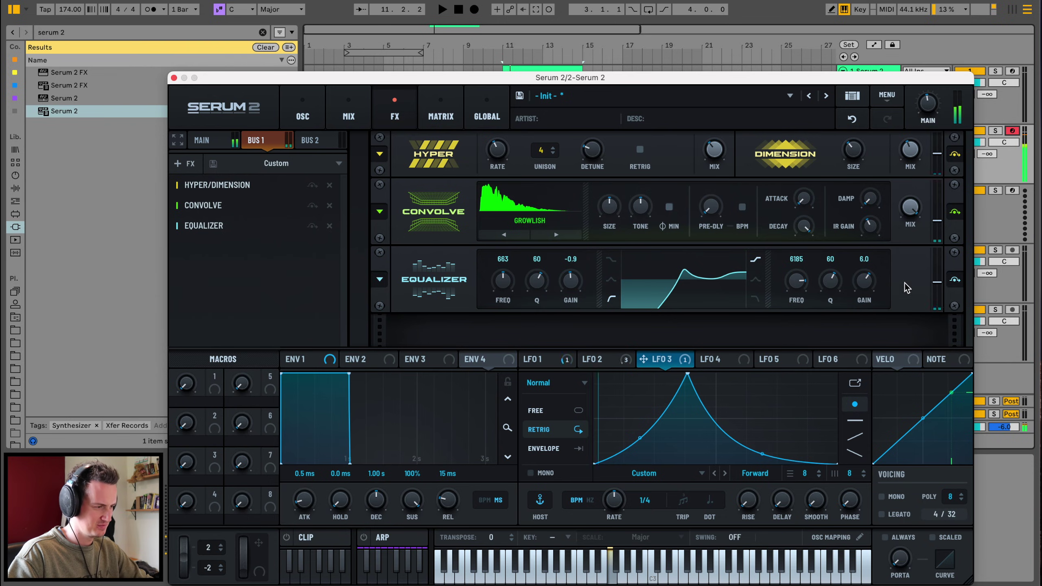
# Set the Bus 1 high EQ boost to 7.8 dB, enlarge the Dimension size, and show the oscillator page
pyautogui.moveTo(863, 280)
pyautogui.mouseDown()
pyautogui.moveTo(860, 265)
pyautogui.moveTo(860, 281)
pyautogui.mouseUp()
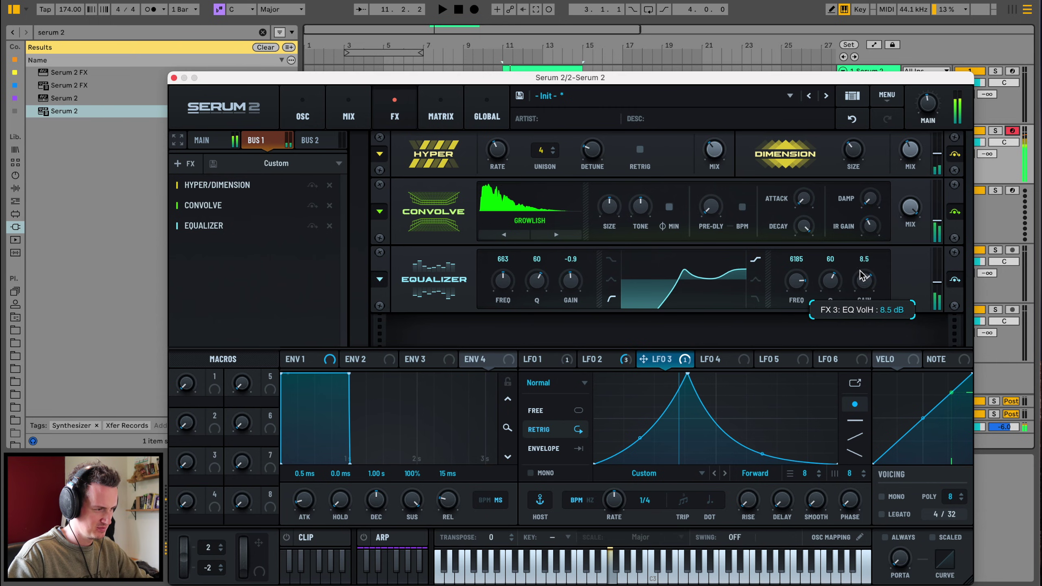
pyautogui.moveTo(853, 150); pyautogui.dragTo(872, 110)
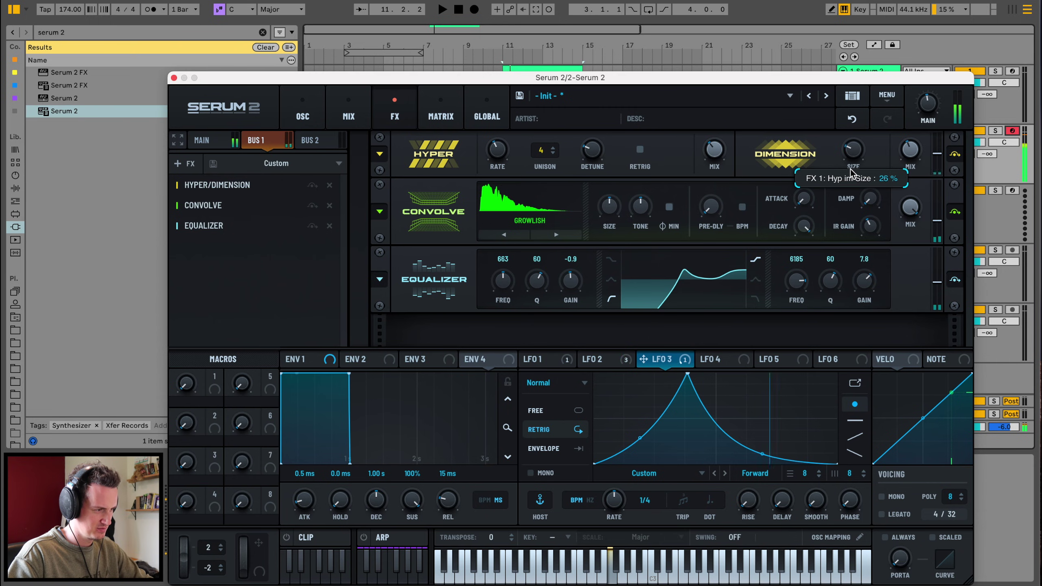
pyautogui.click(303, 114)
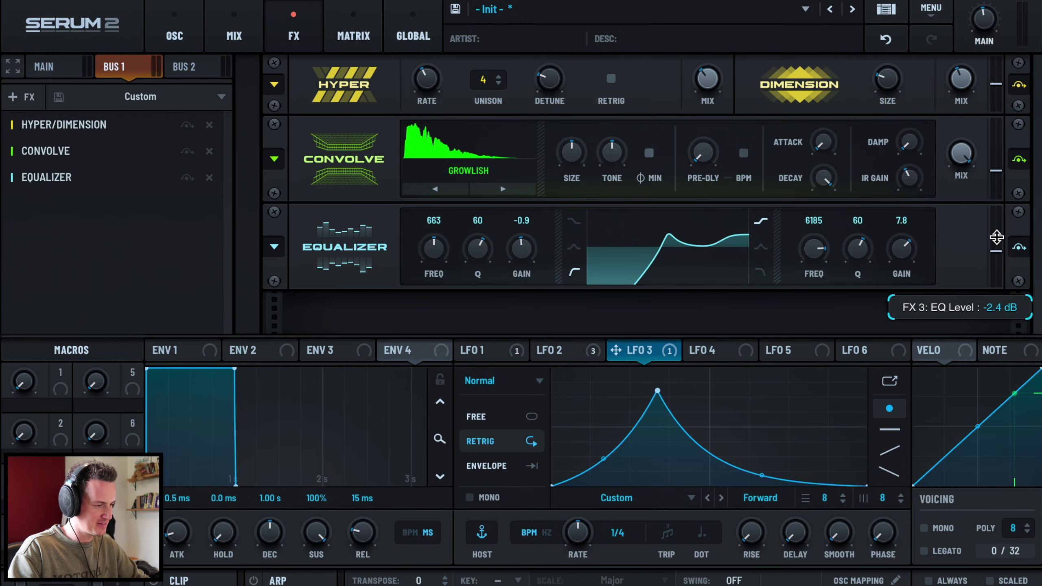
# Raise the equalizer output to 2.3 dB, return to oscillators, and add Drum Loop 27 to the arrangement
pyautogui.moveTo(996, 236)
pyautogui.mouseDown()
pyautogui.moveTo(984, 286)
pyautogui.moveTo(1001, 216)
pyautogui.moveTo(997, 259)
pyautogui.moveTo(997, 247)
pyautogui.mouseUp()
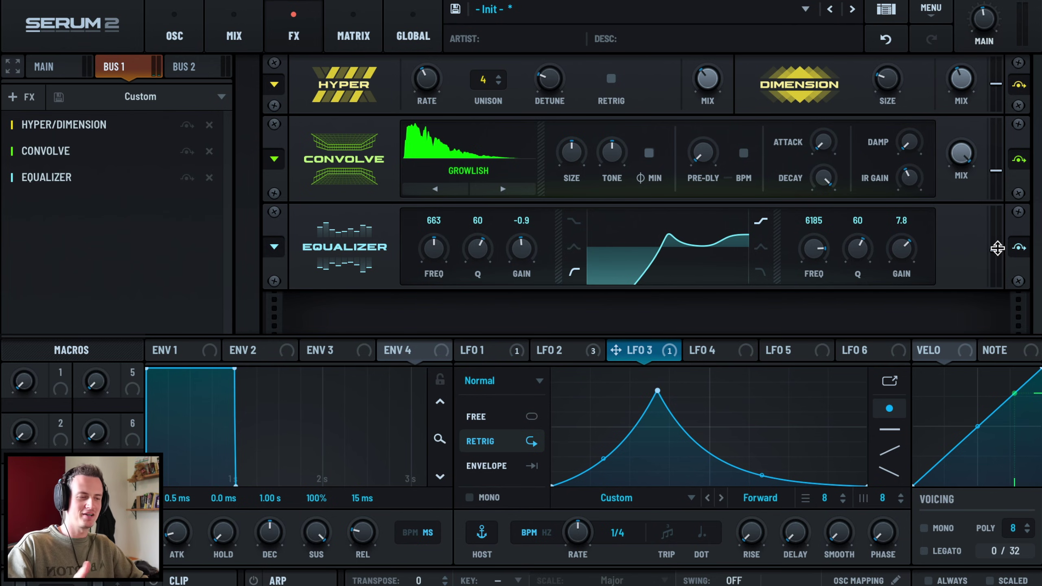
pyautogui.click(175, 36)
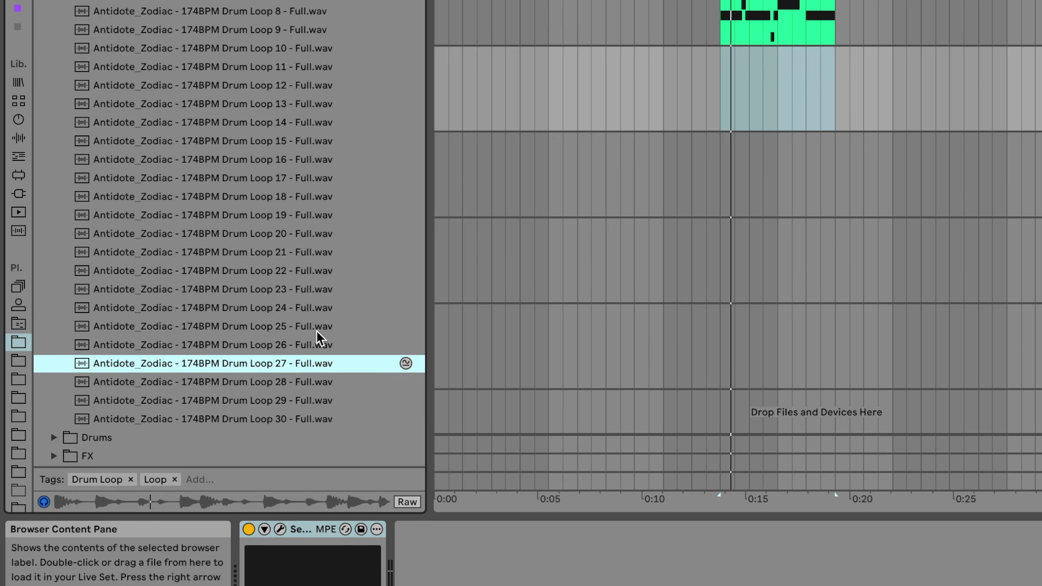
pyautogui.moveTo(360, 363); pyautogui.dragTo(737, 154)
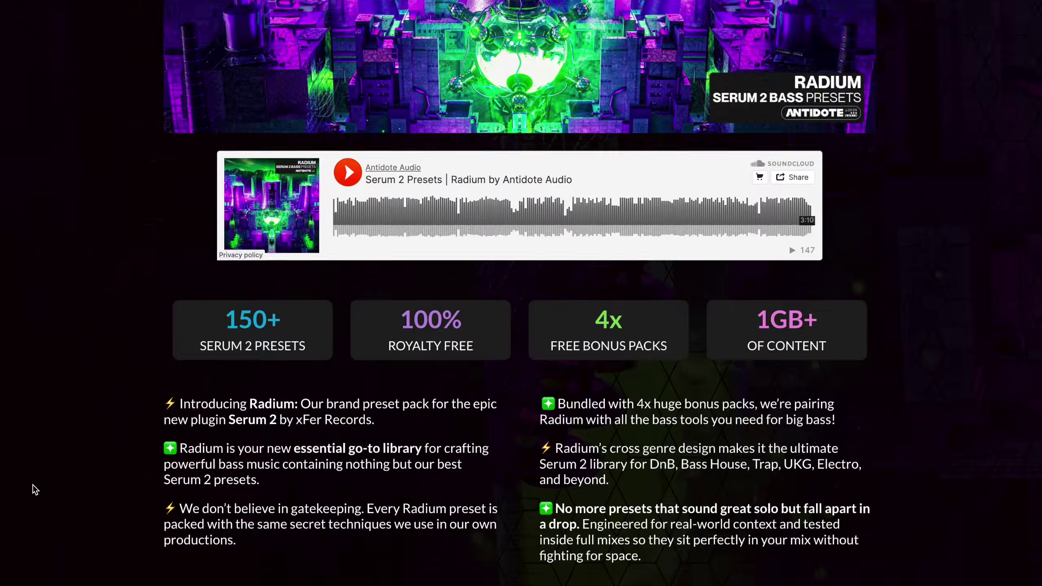
# Scroll the Radium Serum 2 preset pack page past the preset demos to the bonus packs
pyautogui.scroll(-15, 35, 488)
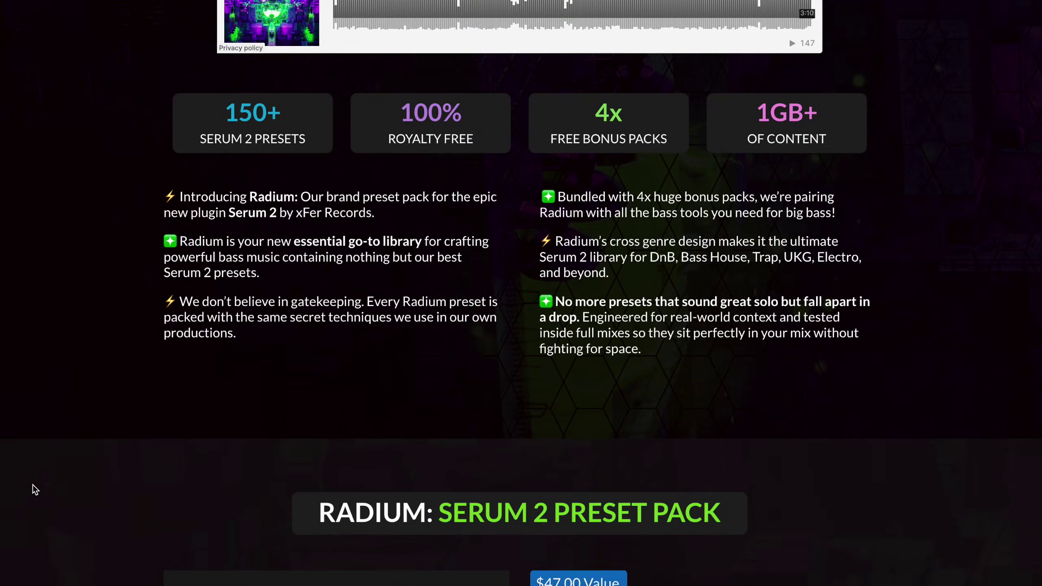
pyautogui.scroll(-15, 35, 489)
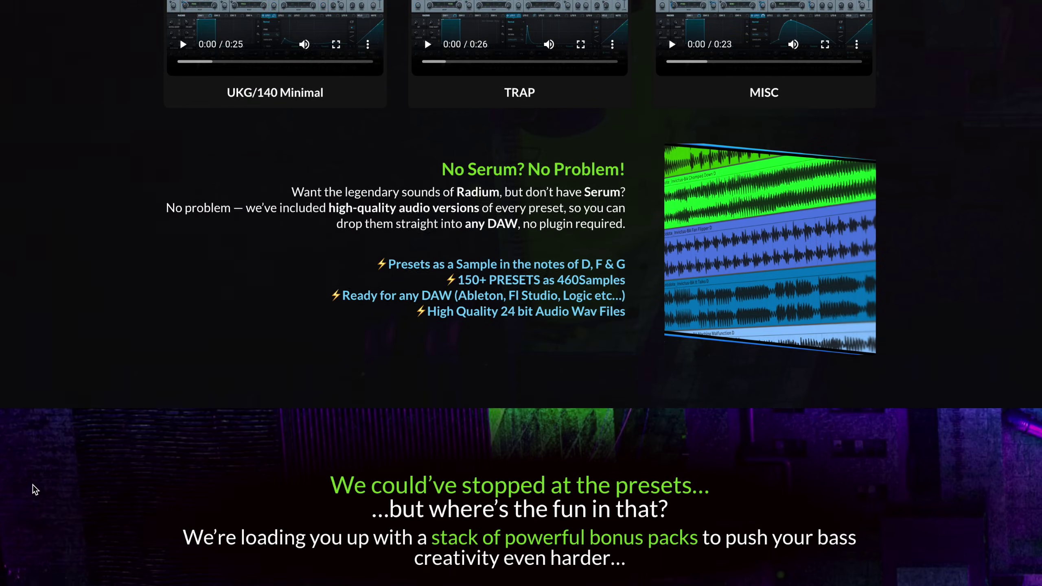